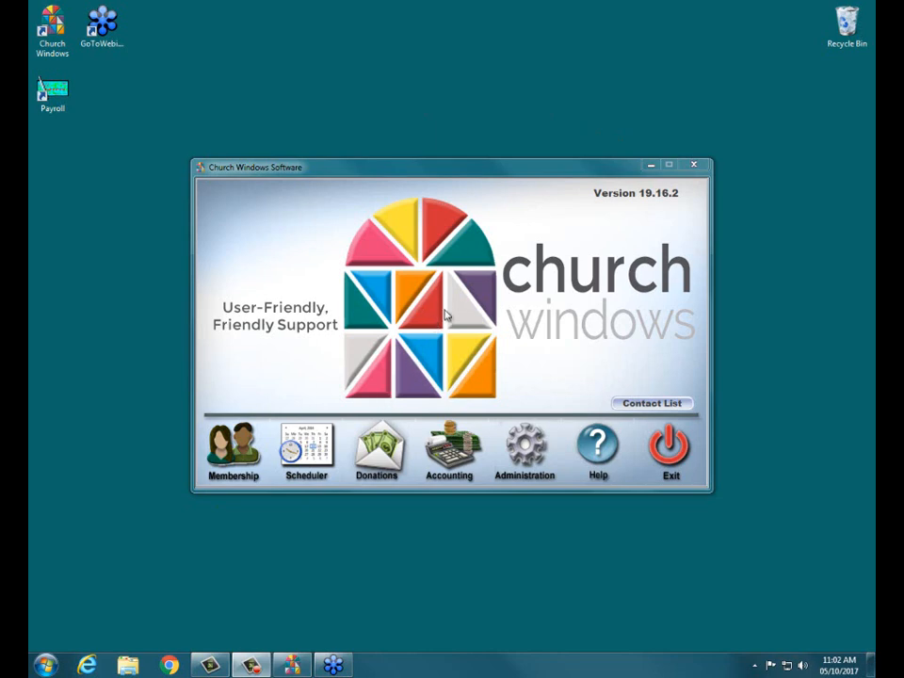
Open the Donations module, browse the list of donations, and close the browse window
left_click(388, 450)
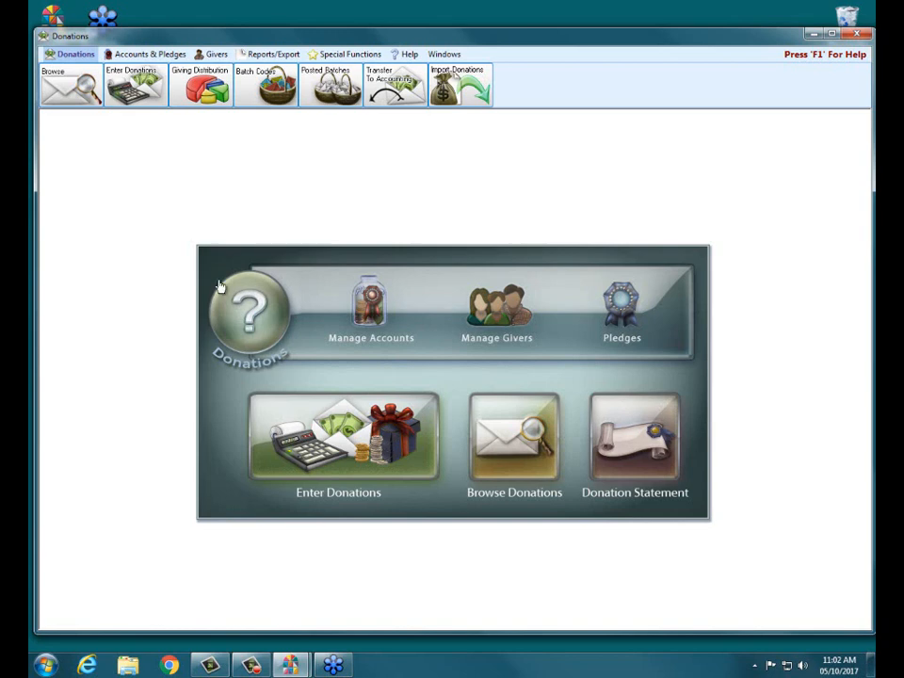
left_click(66, 94)
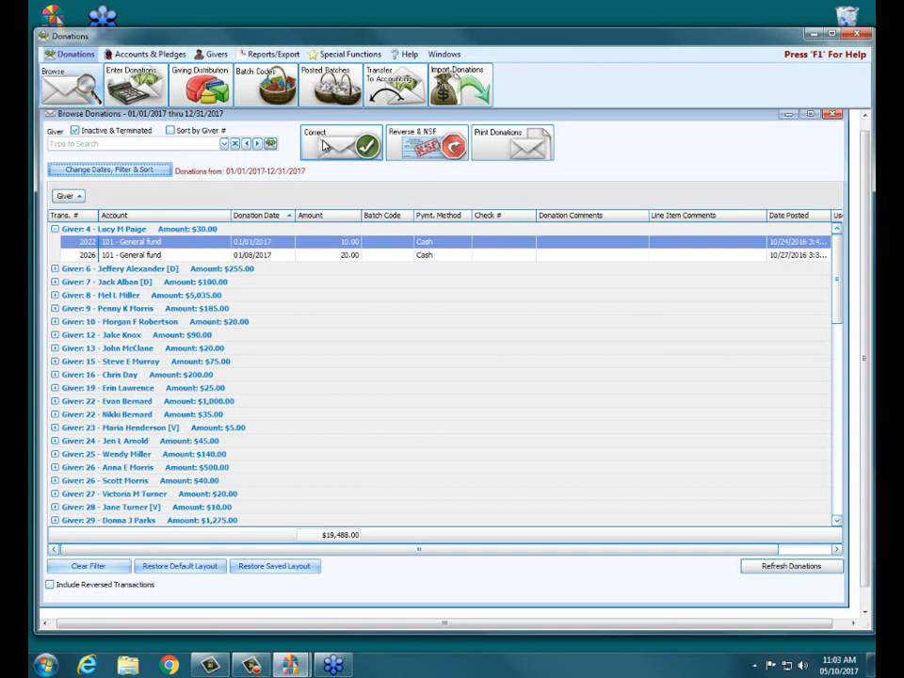
left_click(832, 113)
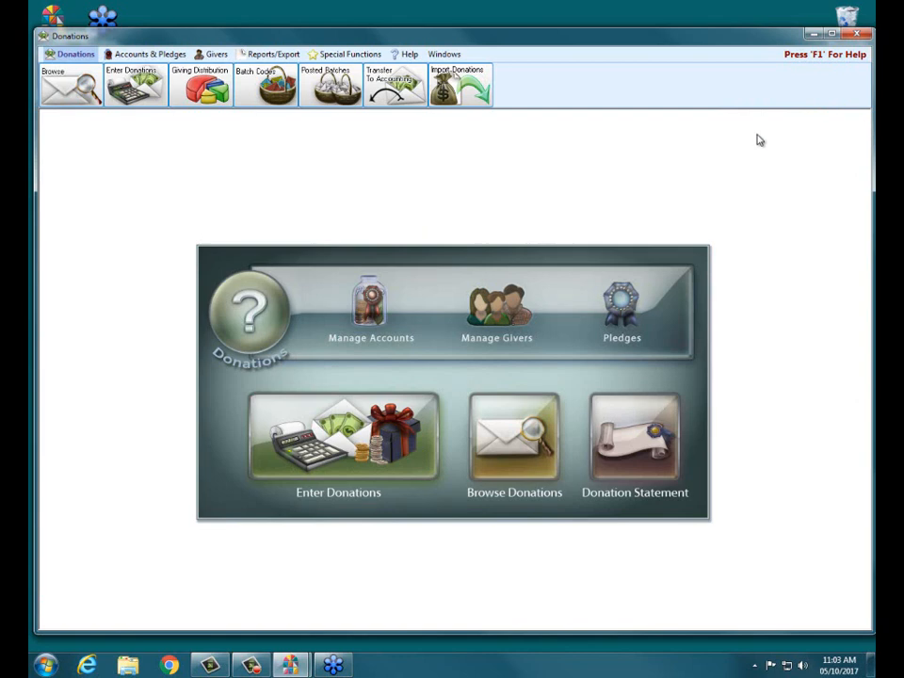
Open the Transfer Donations dialog from the Givers section
left_click(215, 57)
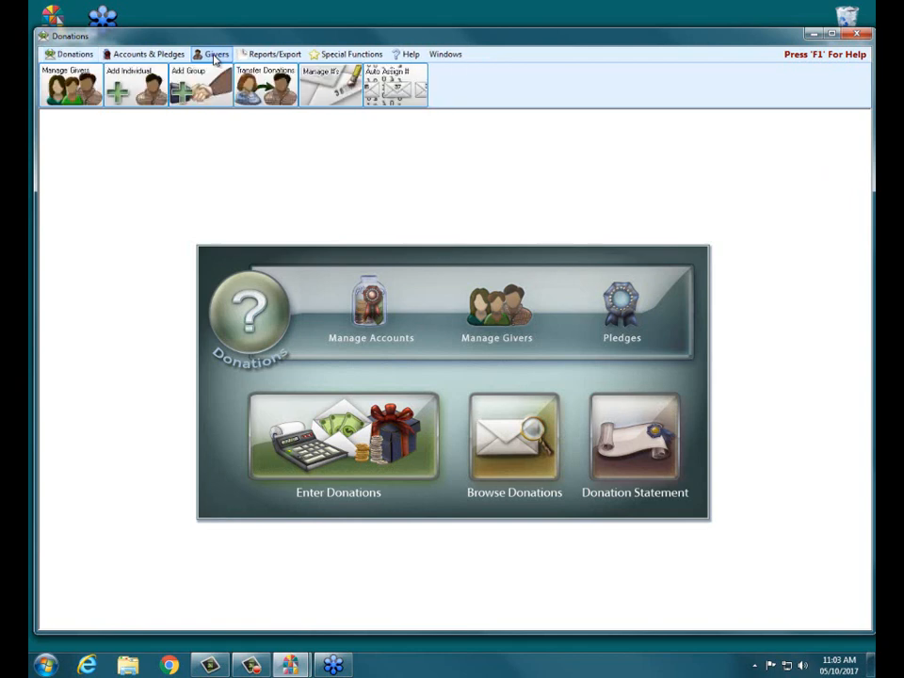
left_click(267, 91)
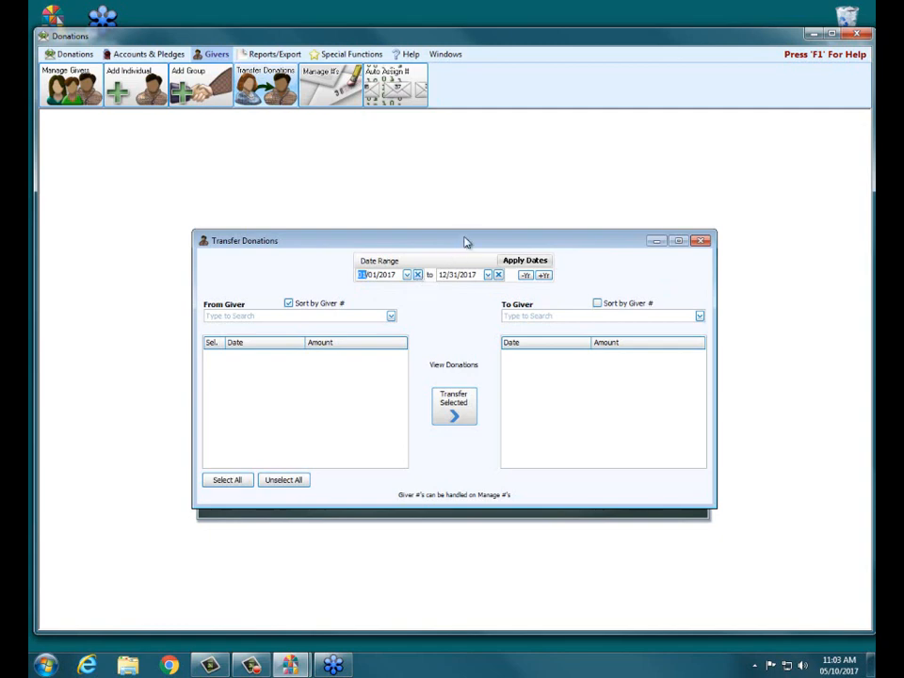
left_click_drag(464, 240, 466, 173)
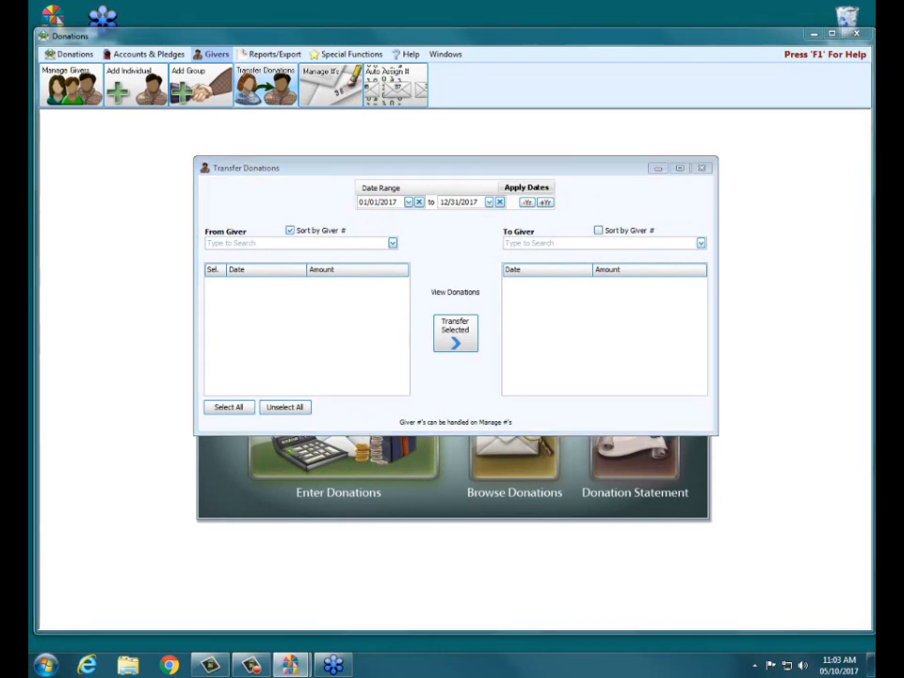
Step the date range back and forward a year and apply the 01/01/2017 to 12/31/2017 range
left_click_drag(360, 190, 420, 191)
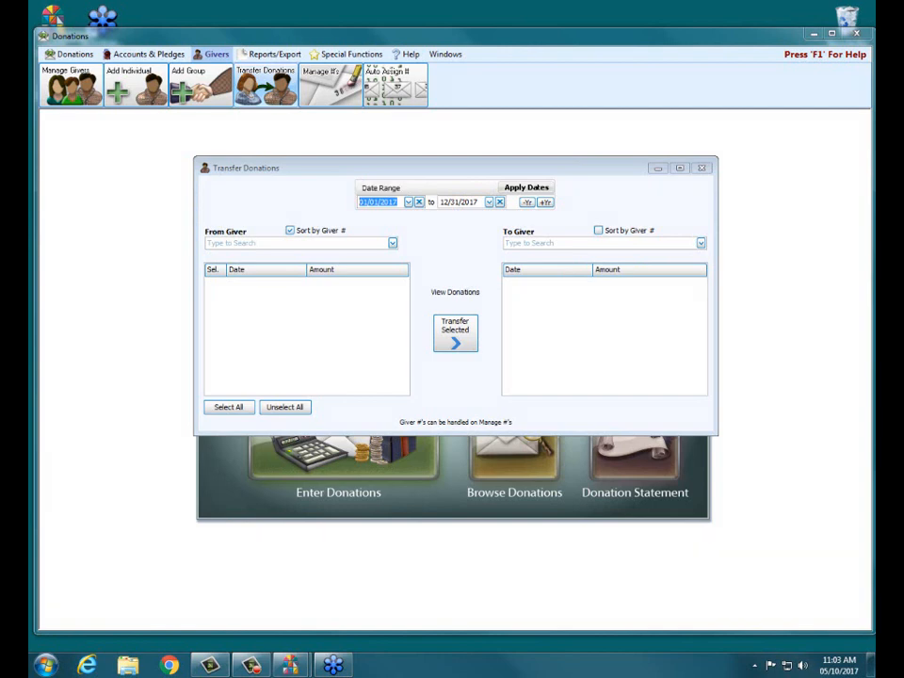
left_click(527, 203)
left_click(544, 202)
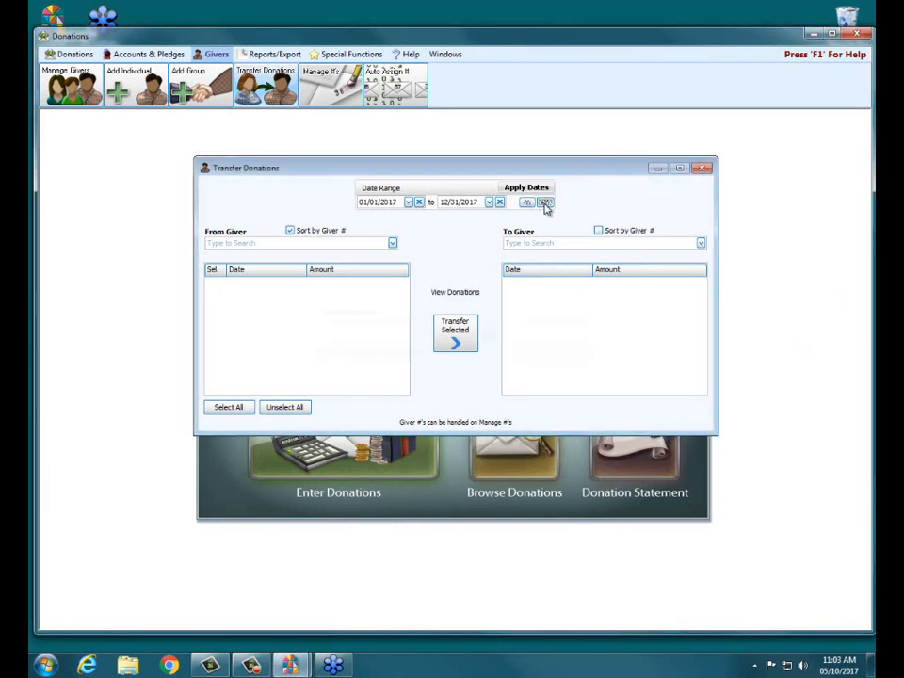
left_click(528, 203)
left_click(528, 204)
left_click(544, 204)
left_click(544, 203)
left_click(528, 189)
Search the source giver by giver number and select them as the From Giver
left_click(242, 245)
type("12")
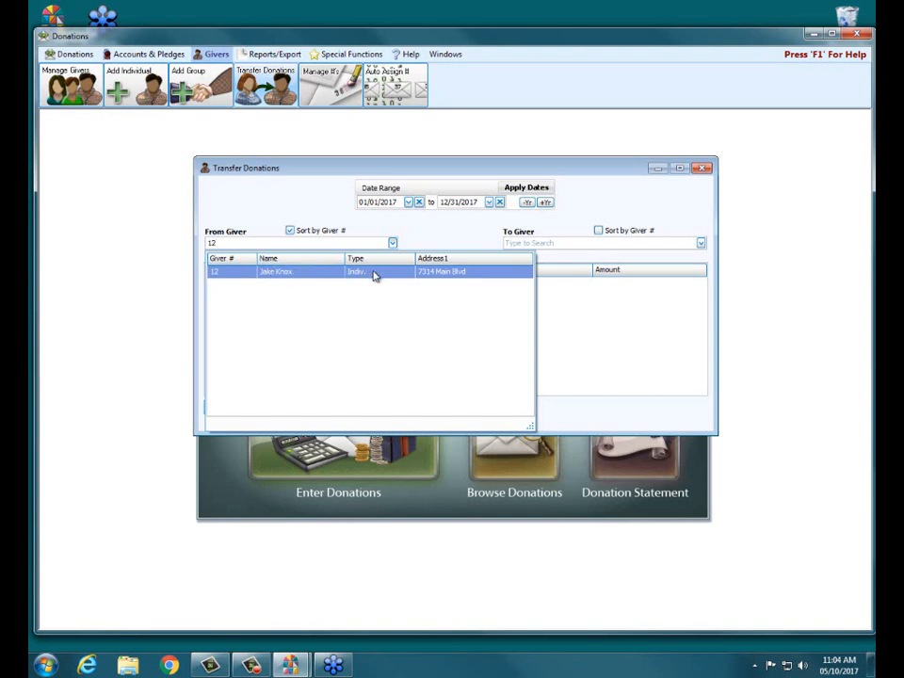
left_click(373, 274)
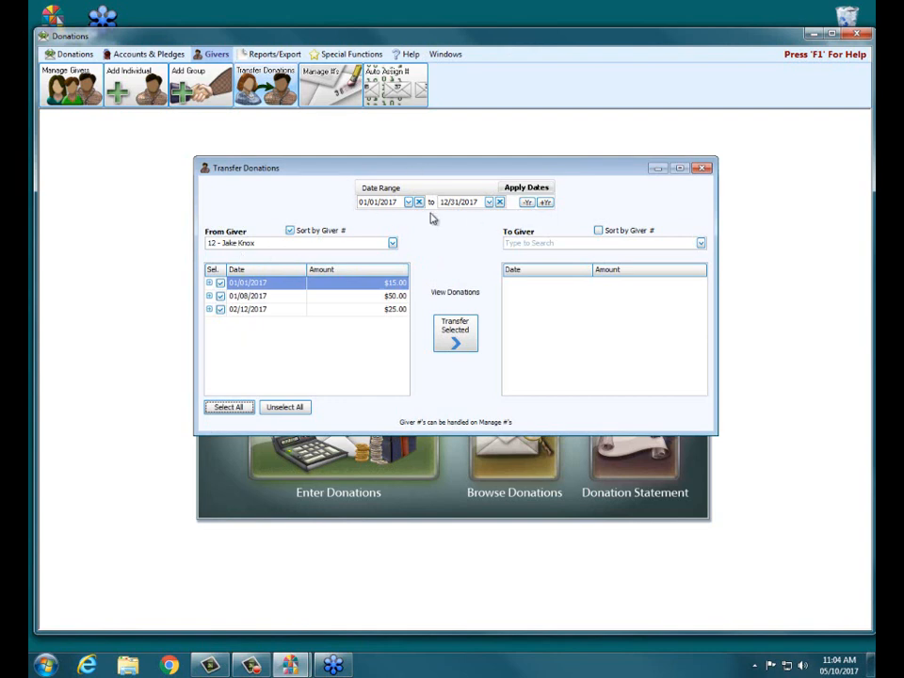
Search the destination giver by surname and pick the matching family member as the To Giver
left_click(626, 242)
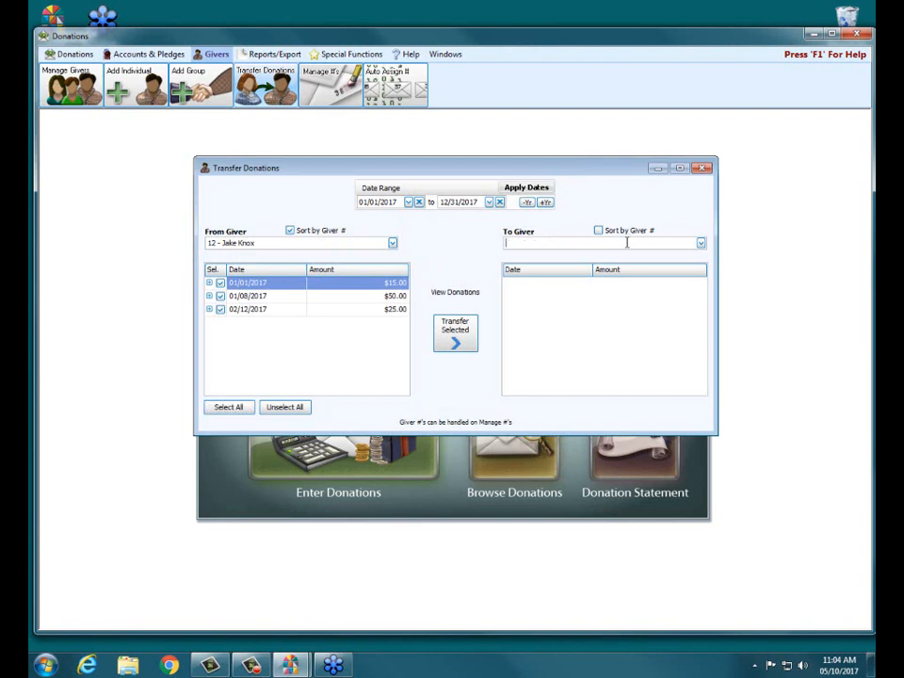
type("knox")
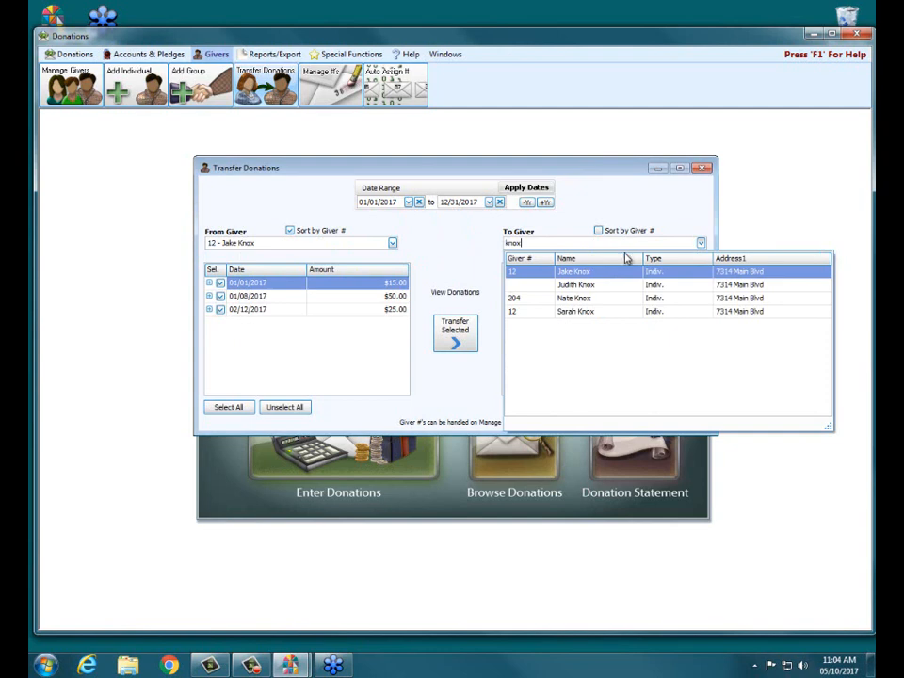
left_click(589, 298)
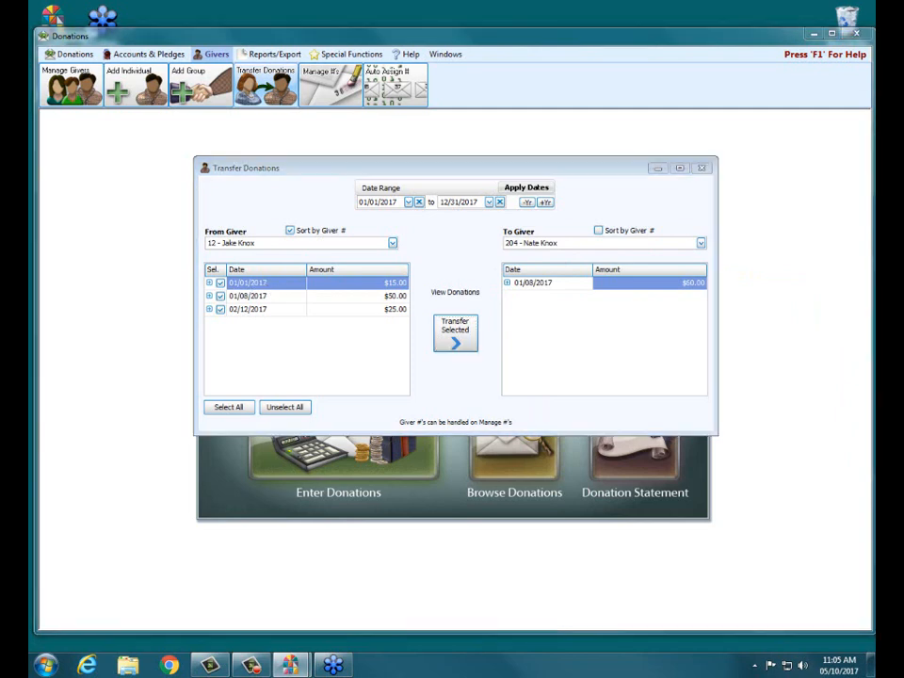
Leave only the 02/12/2017 donation selected and expand it to show its General fund line
left_click(221, 282)
left_click(220, 296)
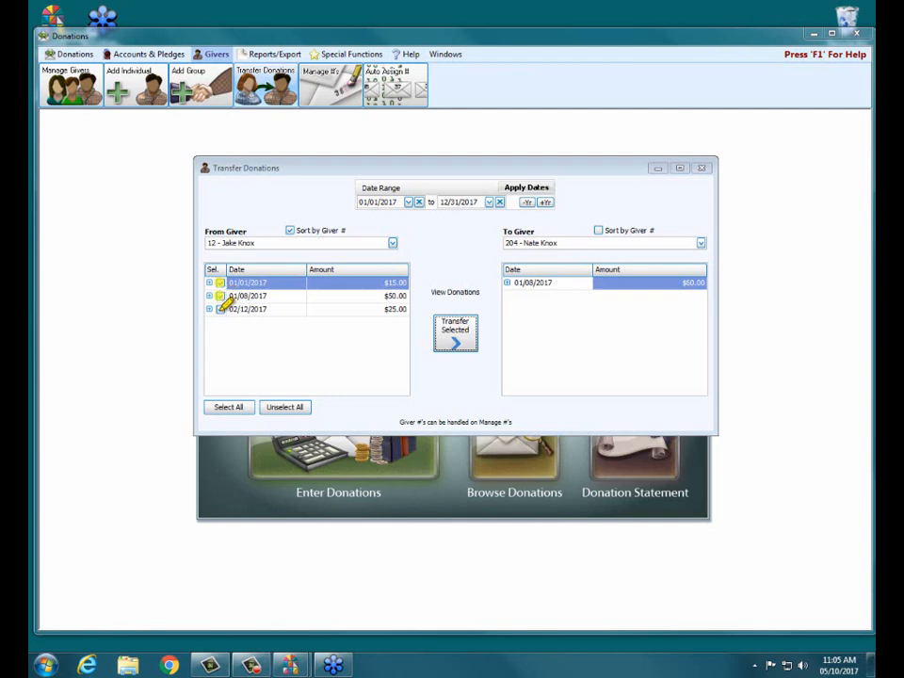
left_click(220, 309)
left_click_drag(207, 270, 224, 270)
key("Escape")
left_click(278, 300)
left_click(279, 307)
left_click(252, 283)
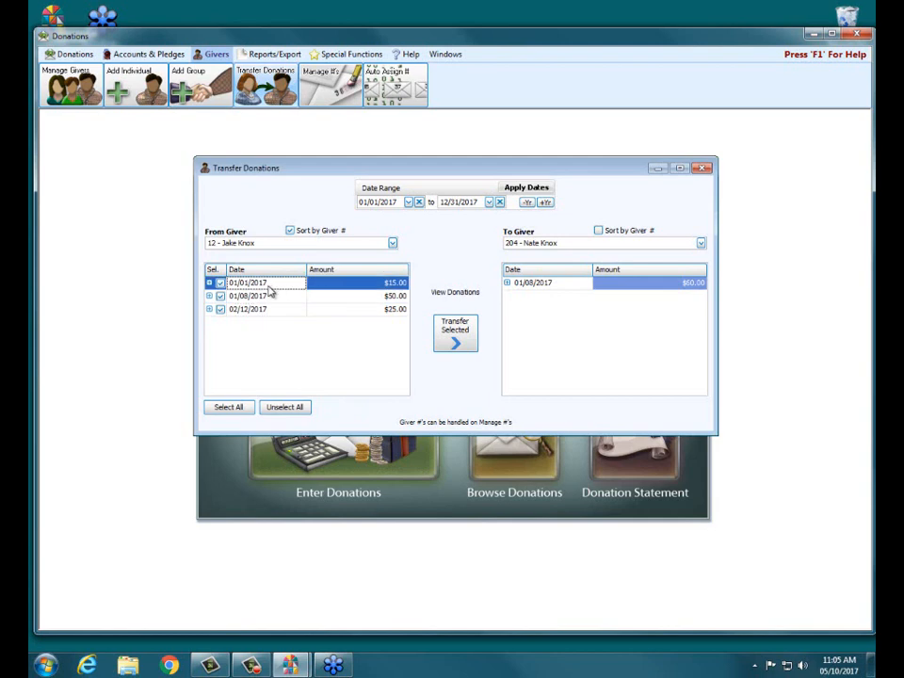
left_click(219, 284)
left_click(219, 296)
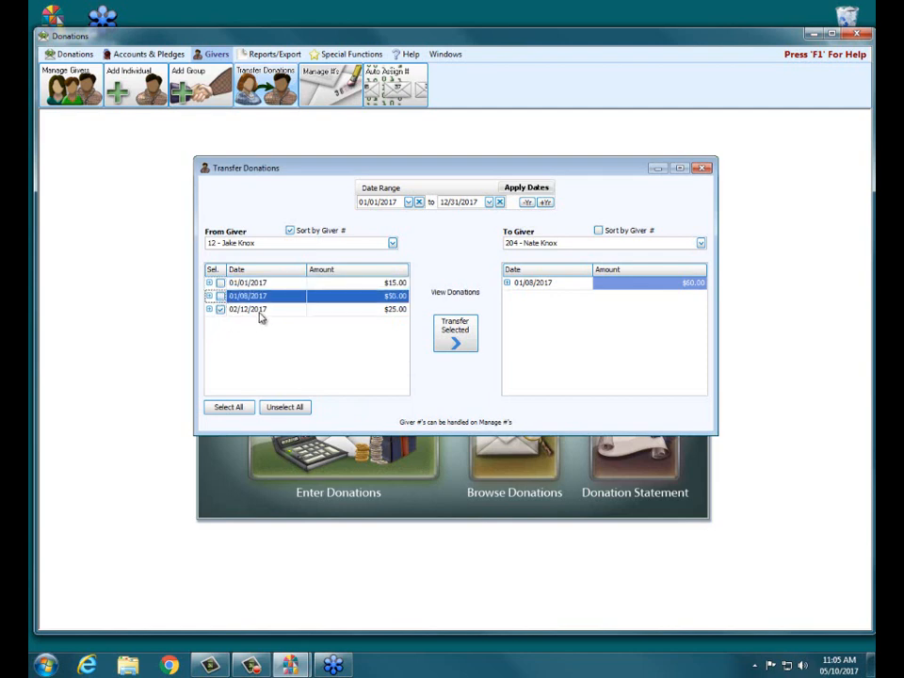
left_click(265, 312)
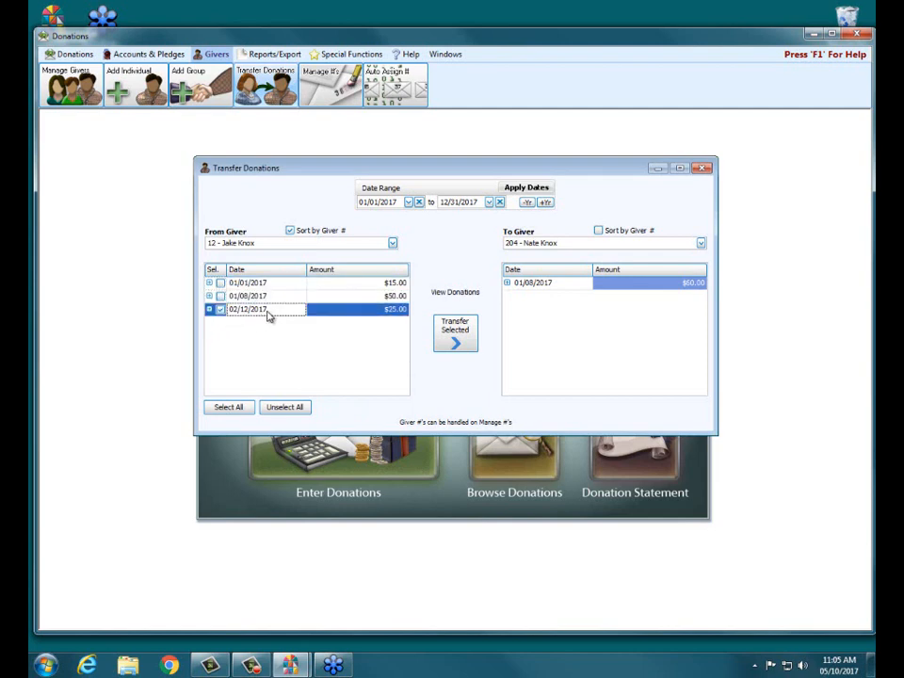
left_click(209, 308)
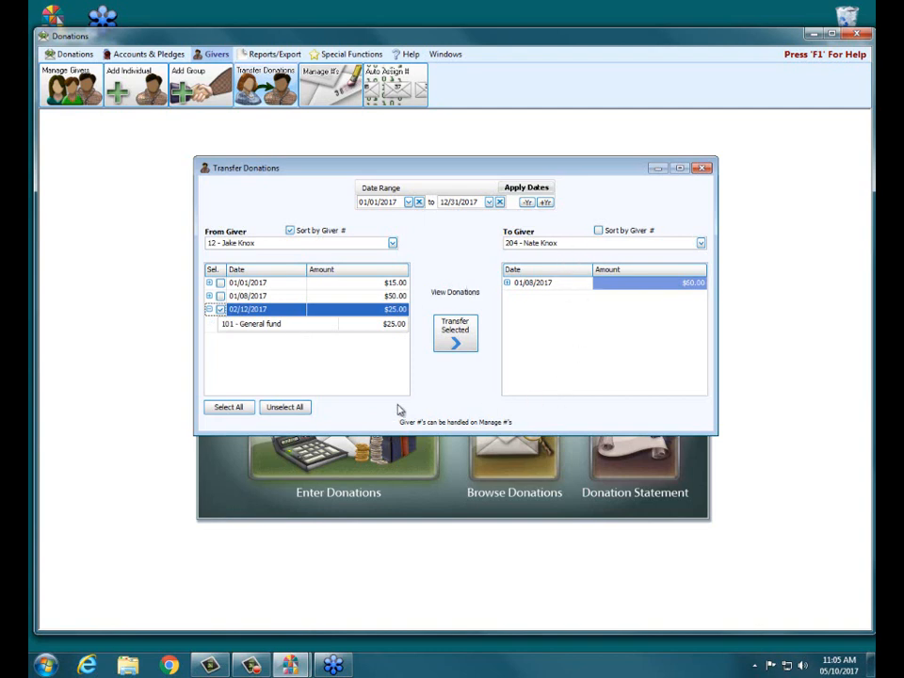
left_click(220, 309)
Transfer the selected donation to the destination giver and confirm the transfer
left_click(458, 334)
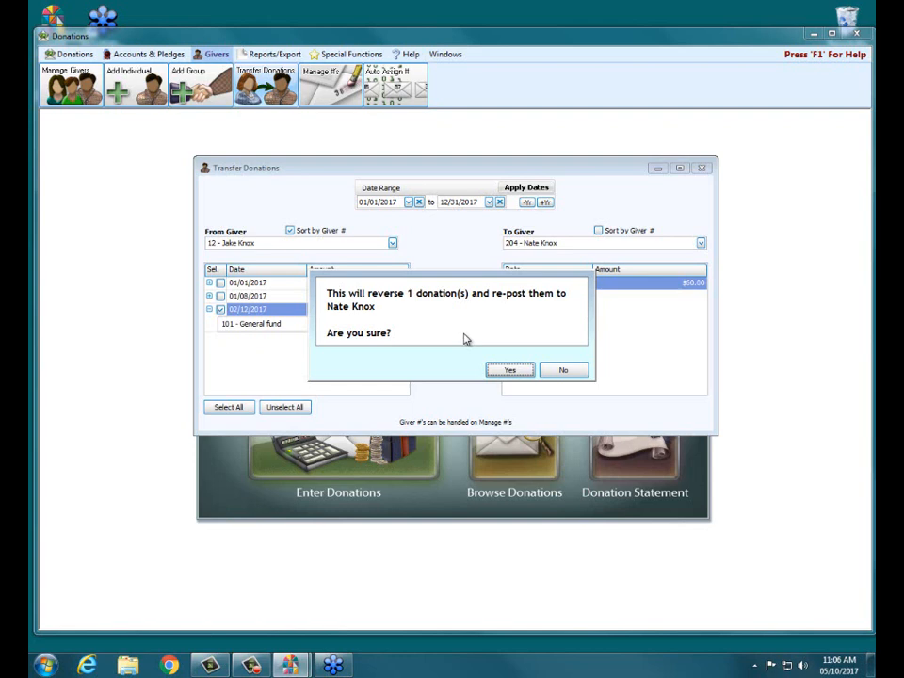
left_click(513, 369)
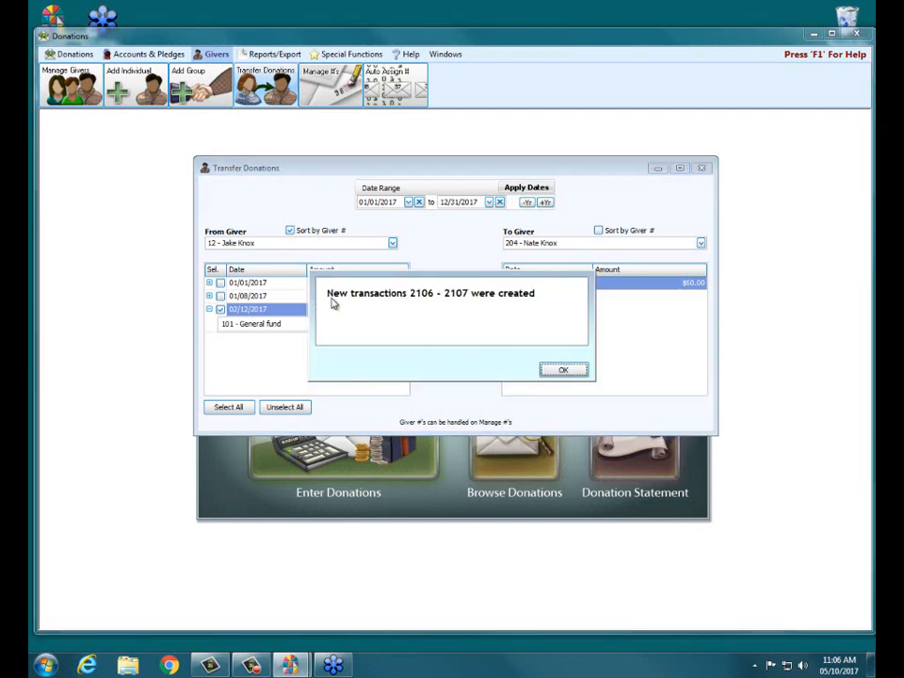
left_click(565, 369)
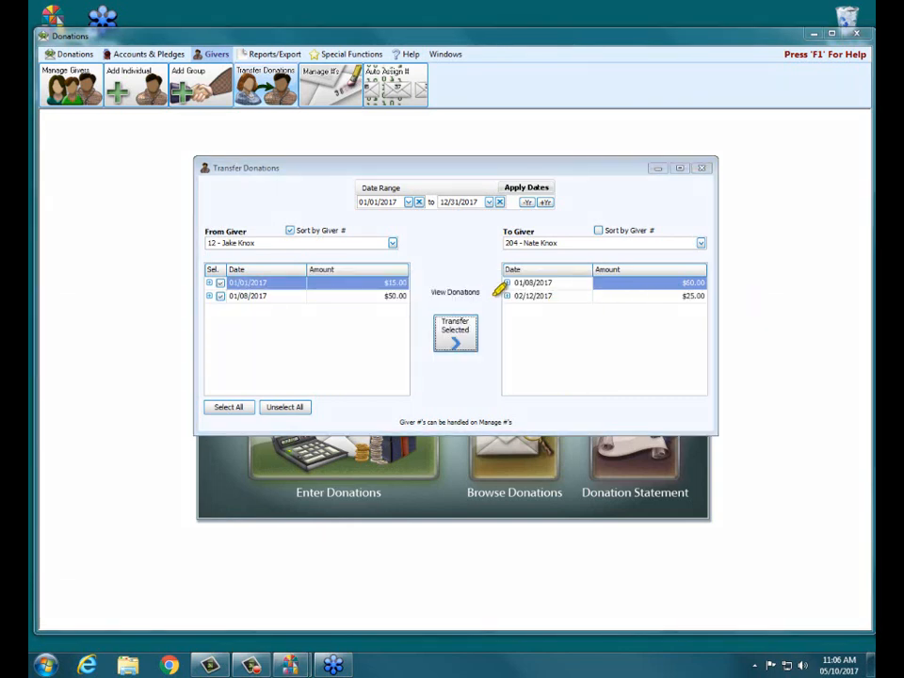
Close the Transfer Donations dialog
left_click_drag(505, 295, 572, 295)
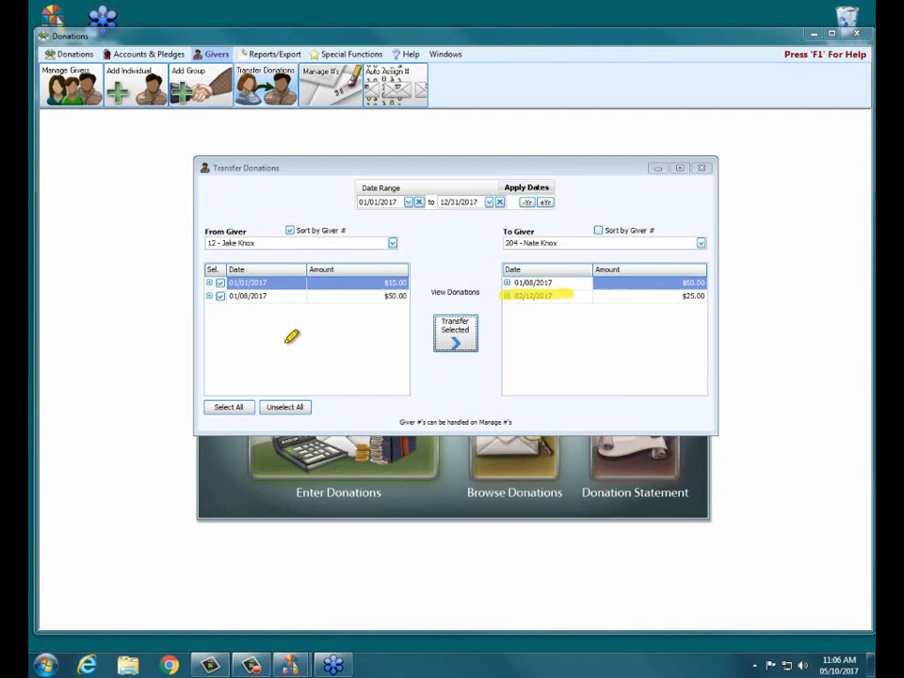
left_click_drag(205, 242, 287, 242)
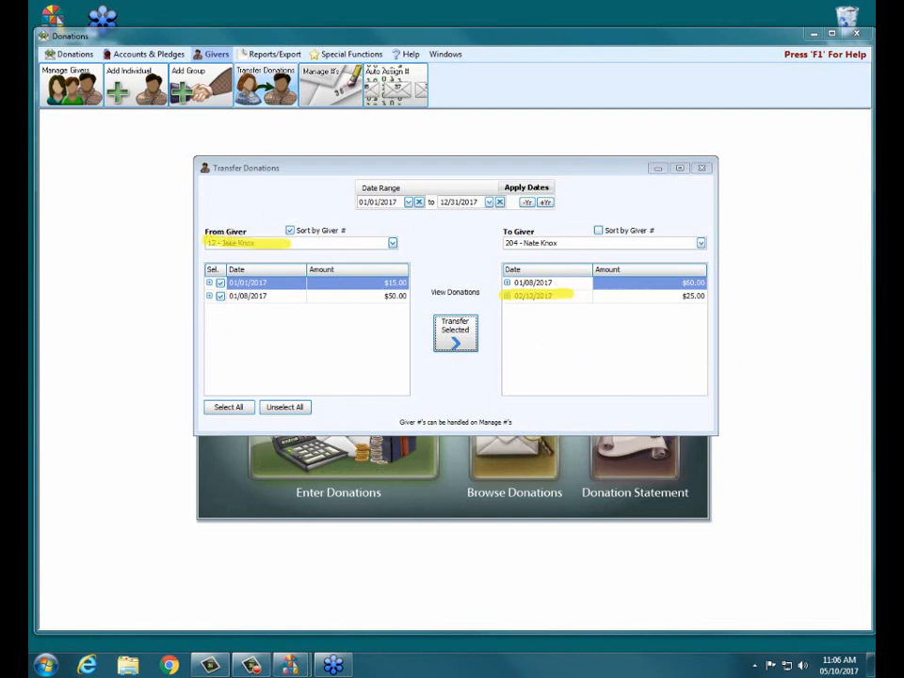
key("Escape")
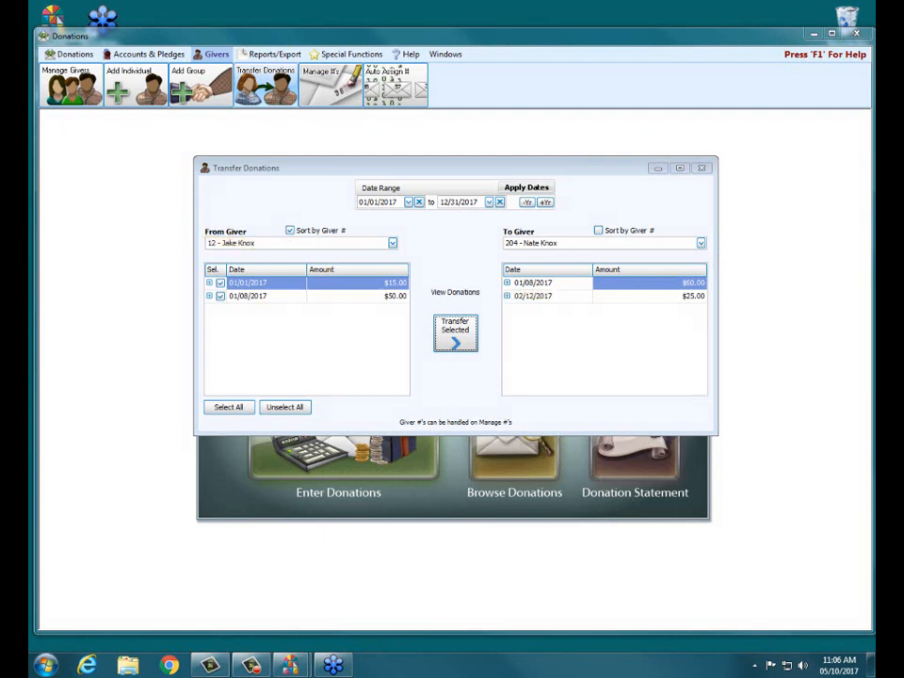
left_click(701, 168)
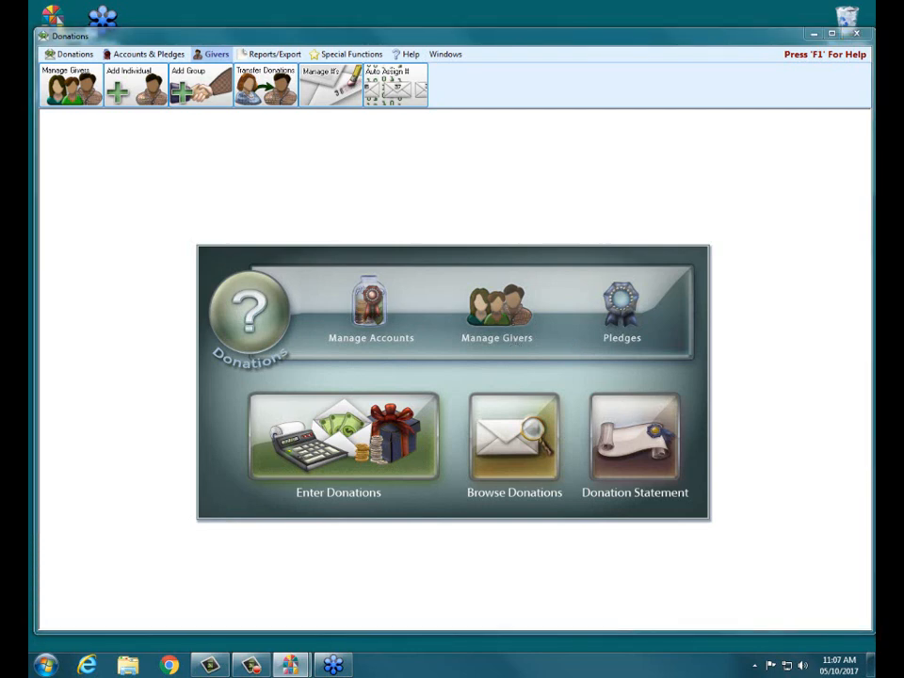
Open Manage Givers from the Donations main panel
left_click_drag(461, 340, 549, 338)
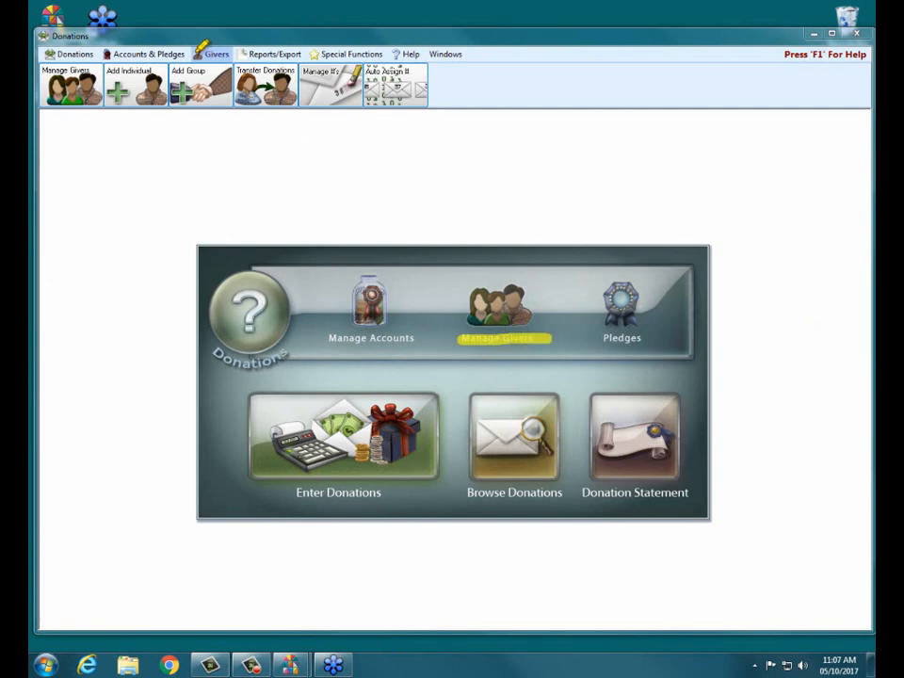
left_click_drag(194, 54, 226, 54)
left_click_drag(42, 70, 92, 70)
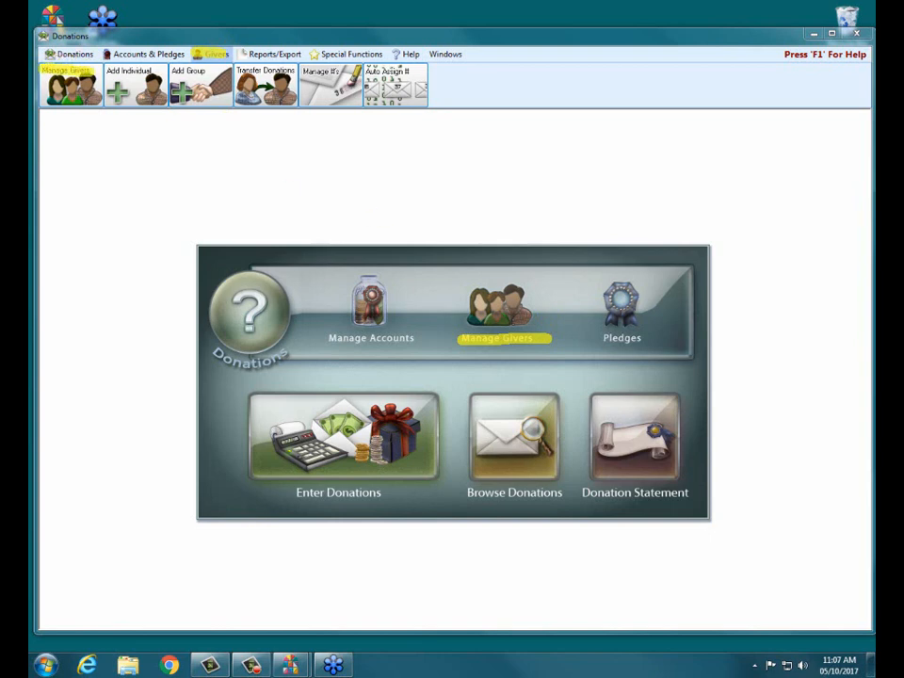
key("Escape")
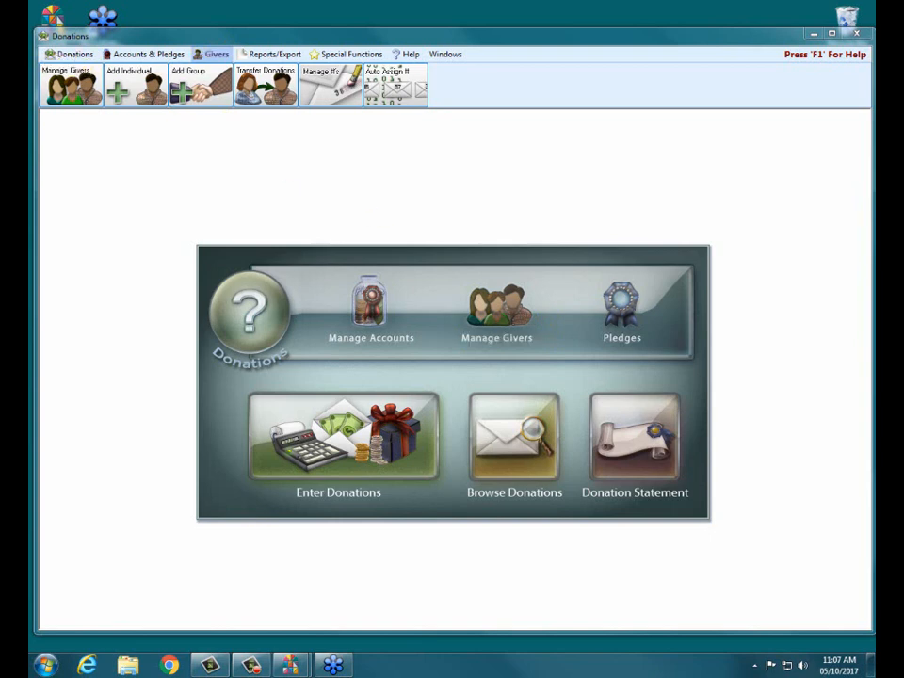
left_click(486, 320)
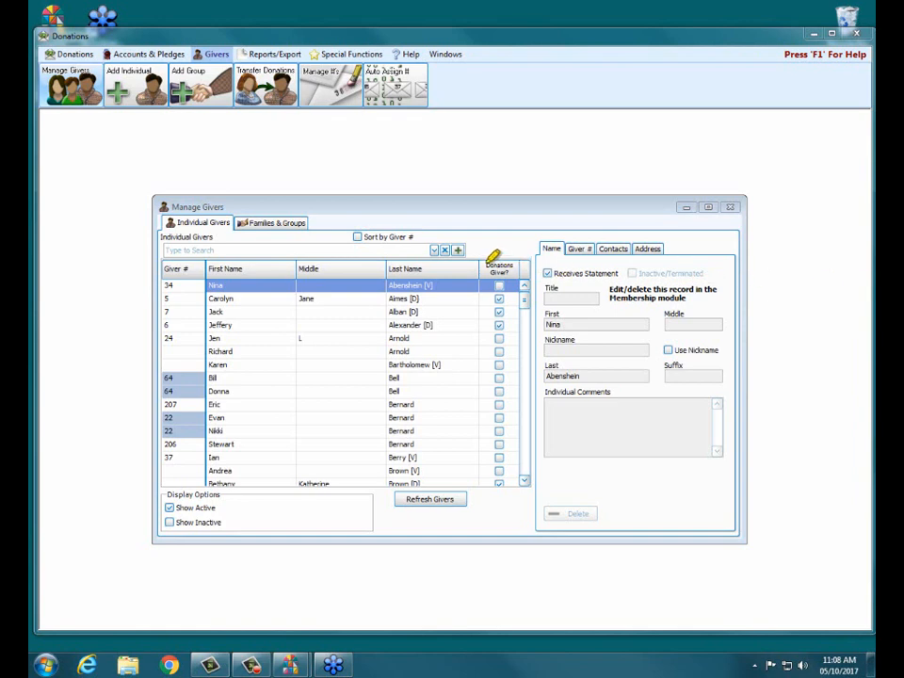
Select the second giver in the Individual Givers list
left_click_drag(492, 271, 514, 272)
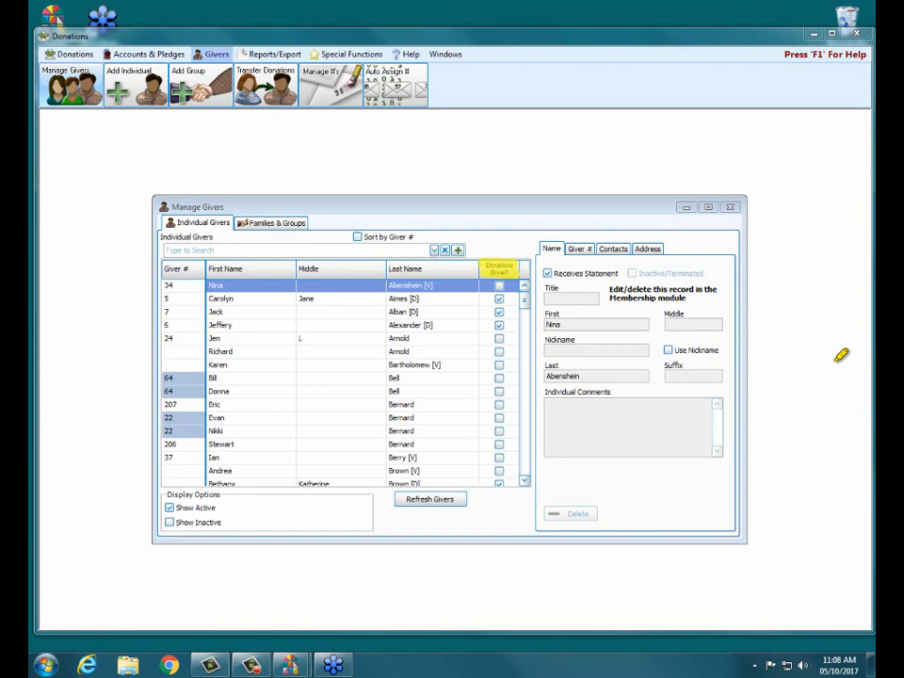
left_click(498, 310)
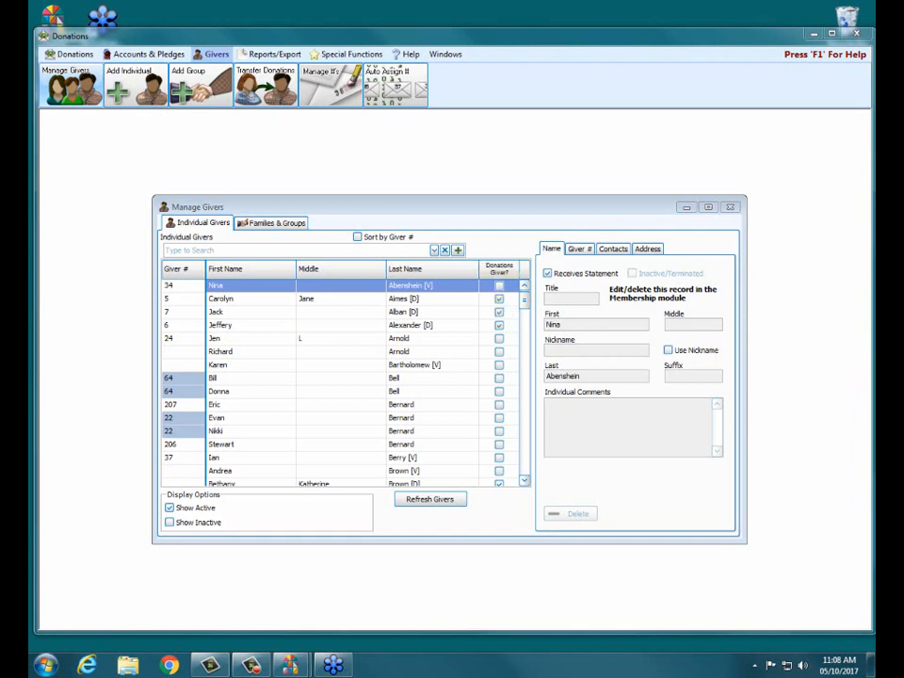
left_click(240, 300)
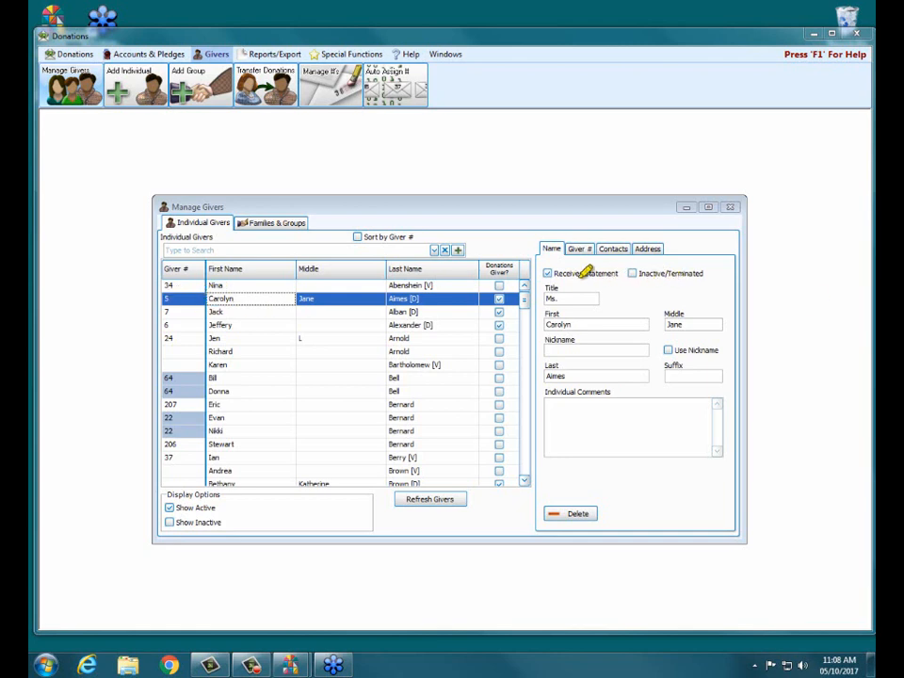
Mark the selected giver as Inactive/Terminated
left_click_drag(555, 273, 699, 274)
left_click(632, 274)
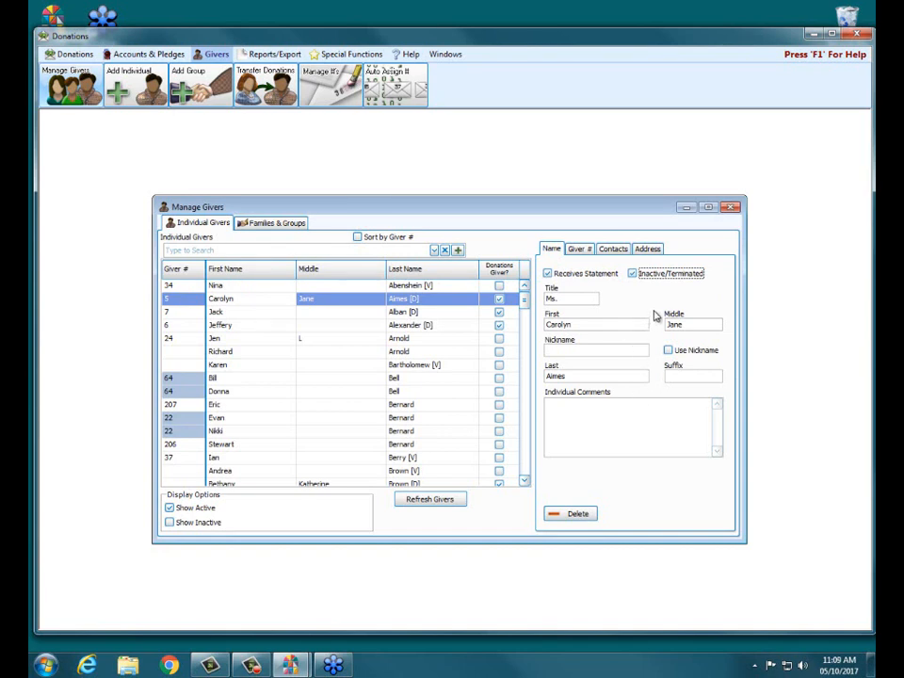
key("Tab")
Close Manage Givers and open the Enter Donations window
left_click(733, 208)
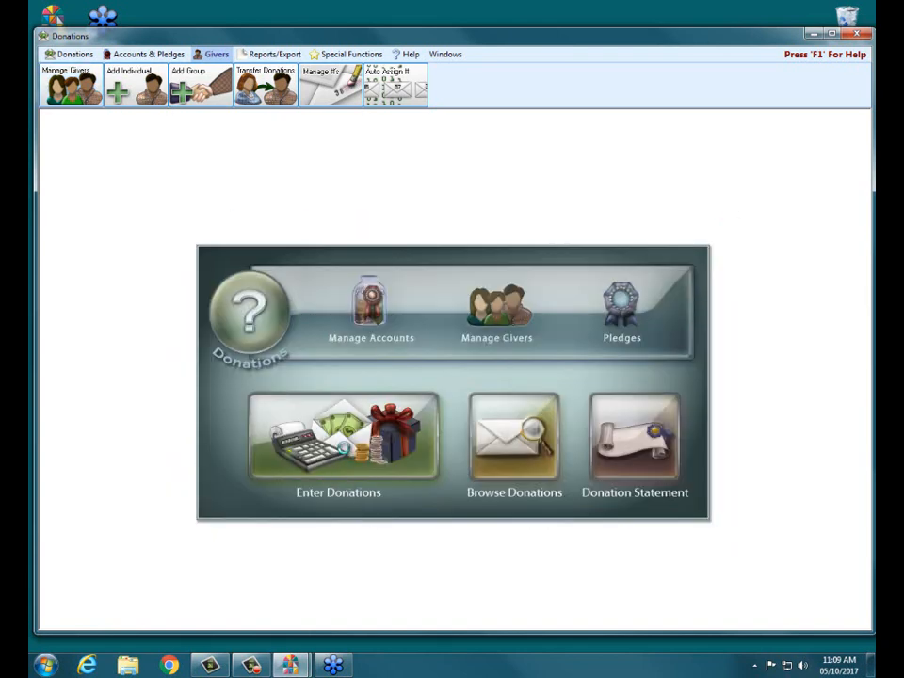
left_click(342, 450)
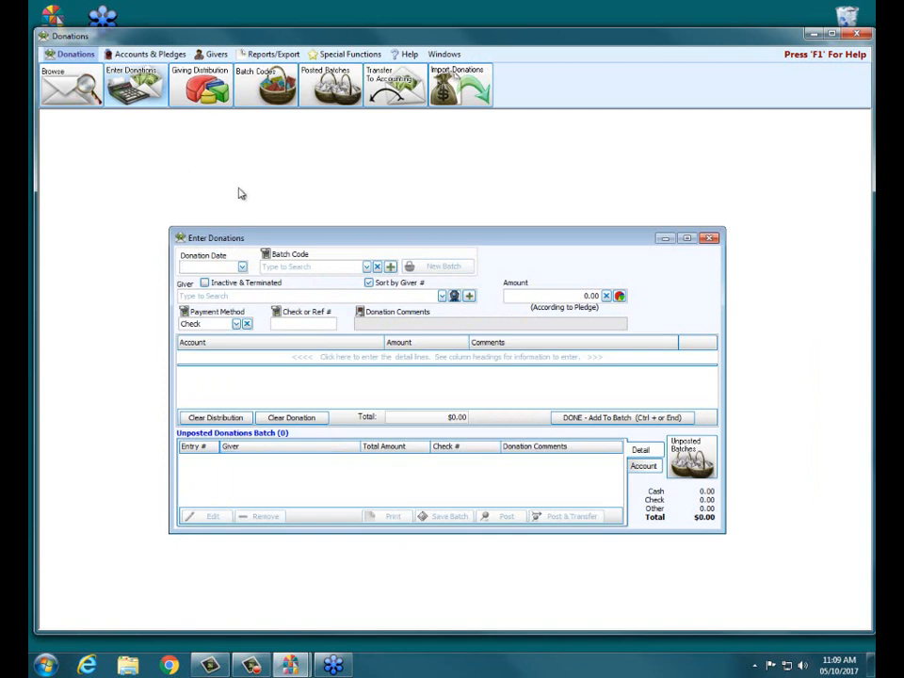
Set the donation date to 05/07/2017
left_click(242, 268)
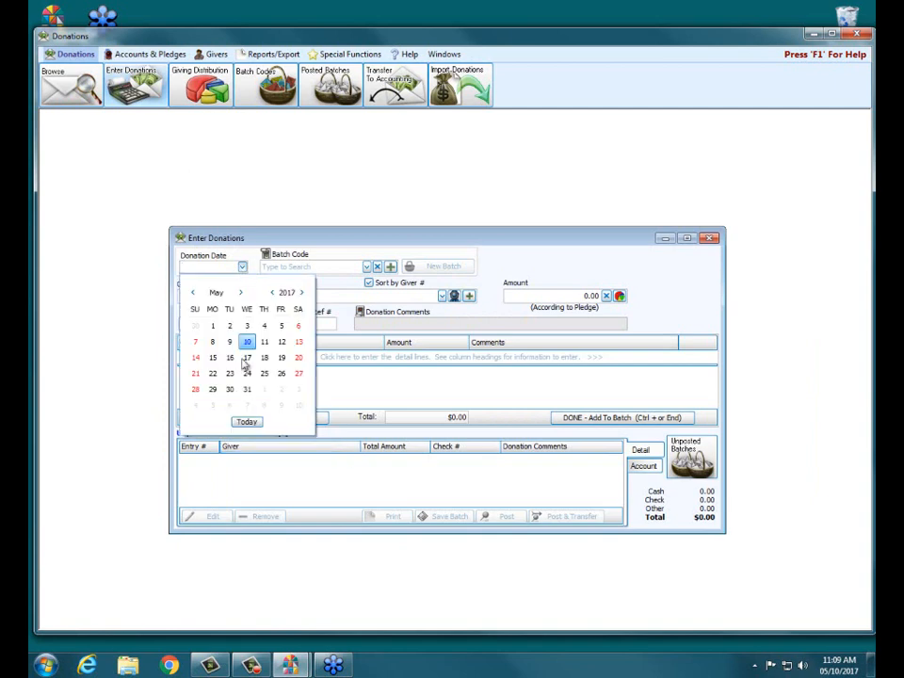
left_click(194, 342)
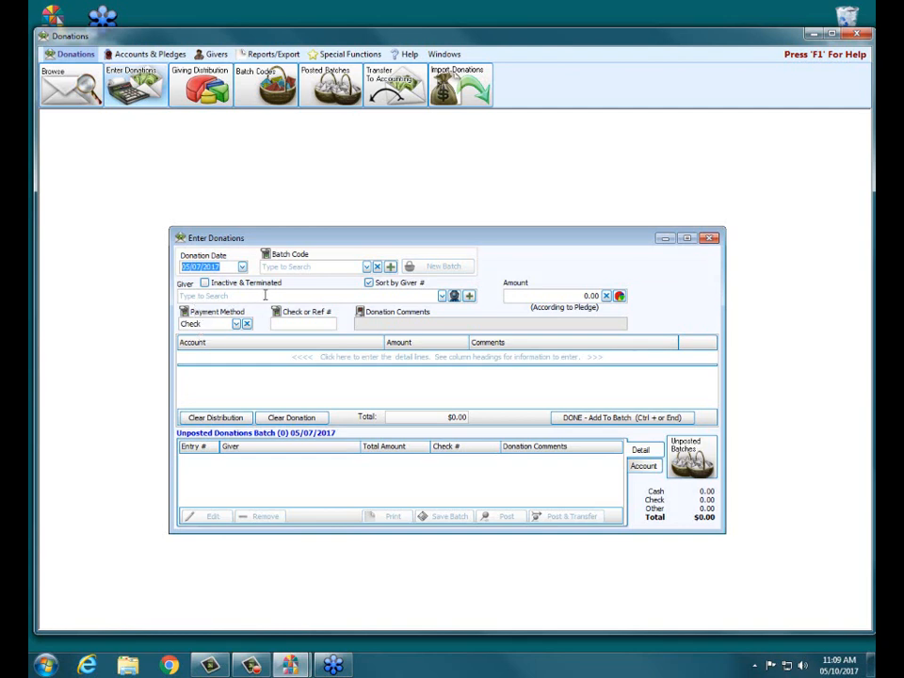
Search the giver list by last name, then by giver number, without choosing a giver
left_click(235, 298)
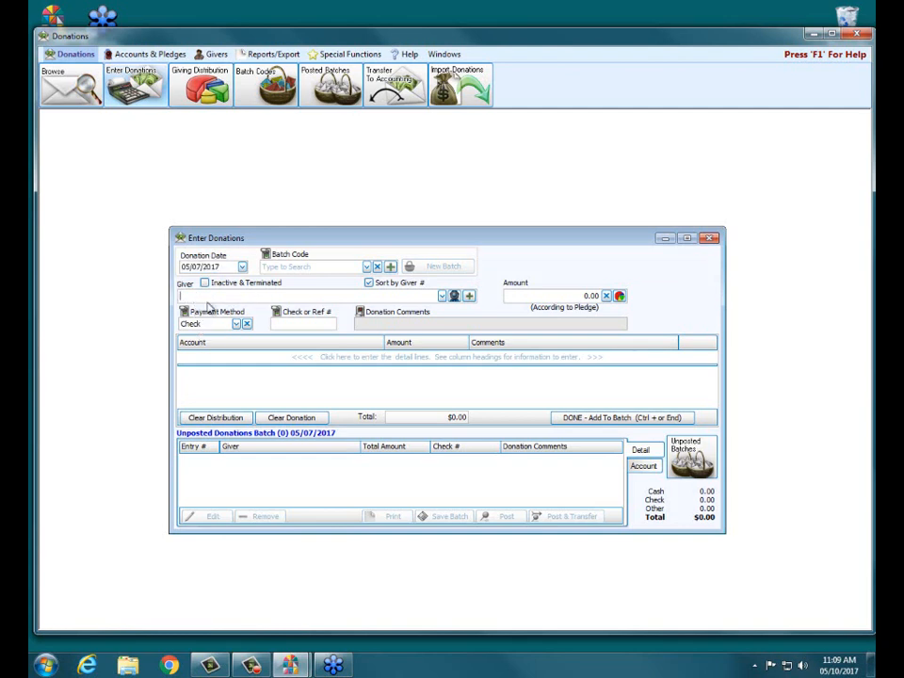
type("almes")
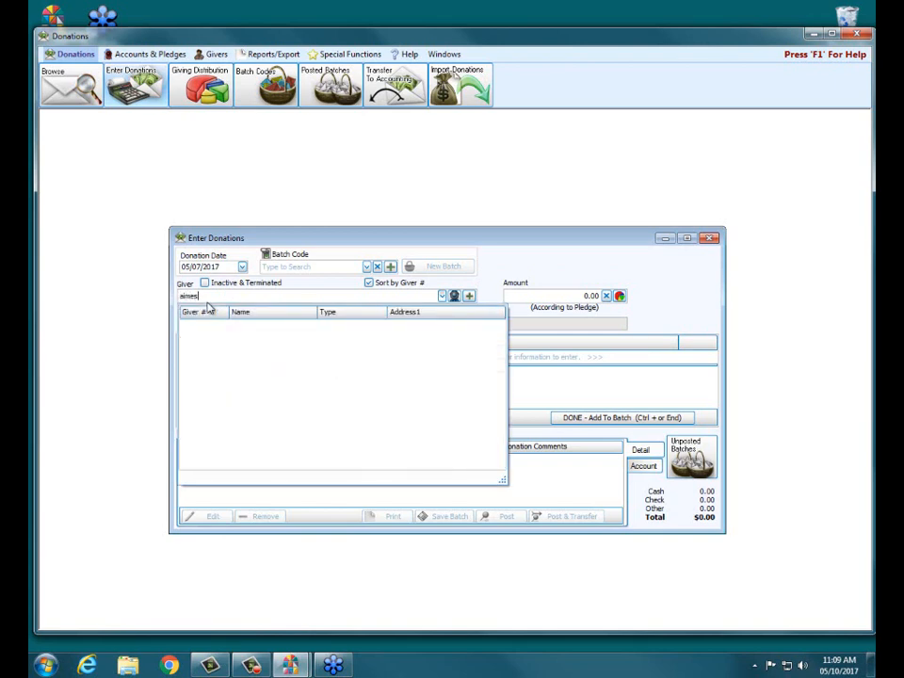
key("BackSpace")
key("BackSpace")
key("BackSpace")
key("BackSpace")
key("BackSpace")
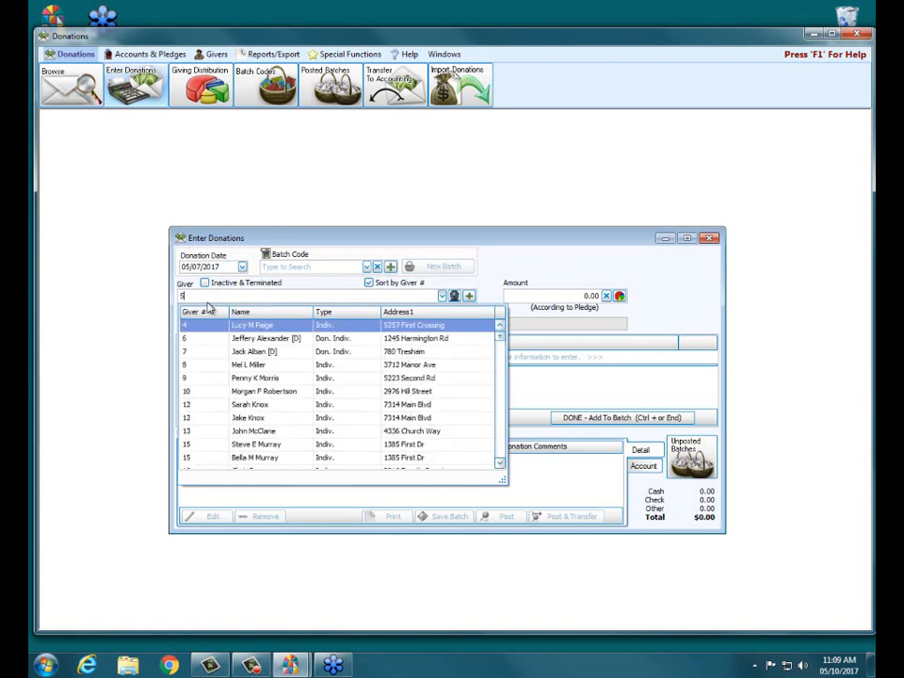
type("5")
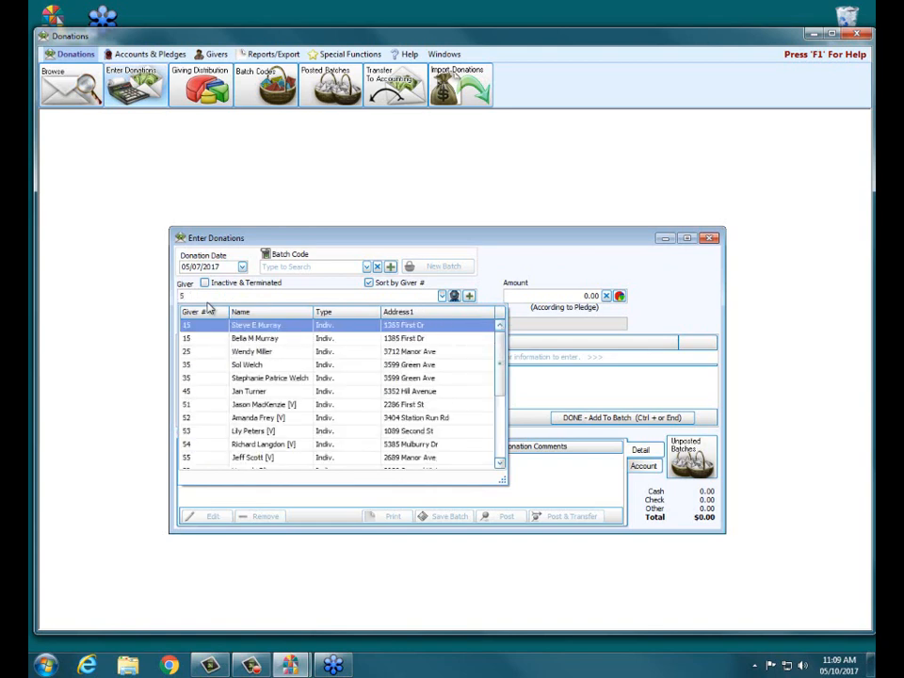
mouse_move(504, 367)
left_mouse_down()
mouse_move(508, 429)
mouse_move(502, 354)
left_mouse_up()
left_click(513, 259)
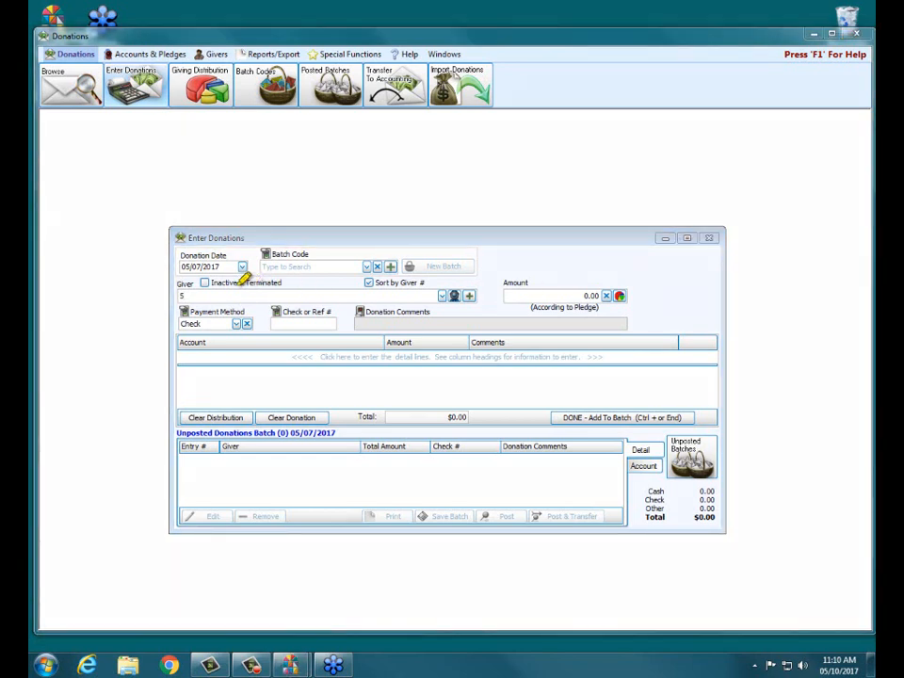
Include inactive and terminated givers, search again by last name, and select the deceased giver
left_click_drag(215, 282, 280, 281)
left_click(208, 282)
left_click(211, 295)
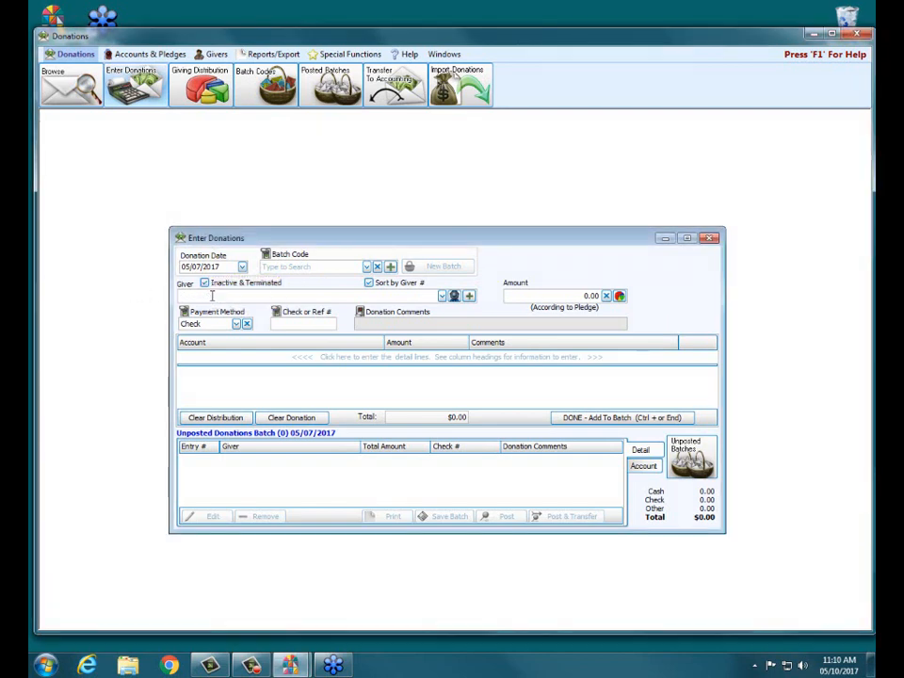
type("aimes")
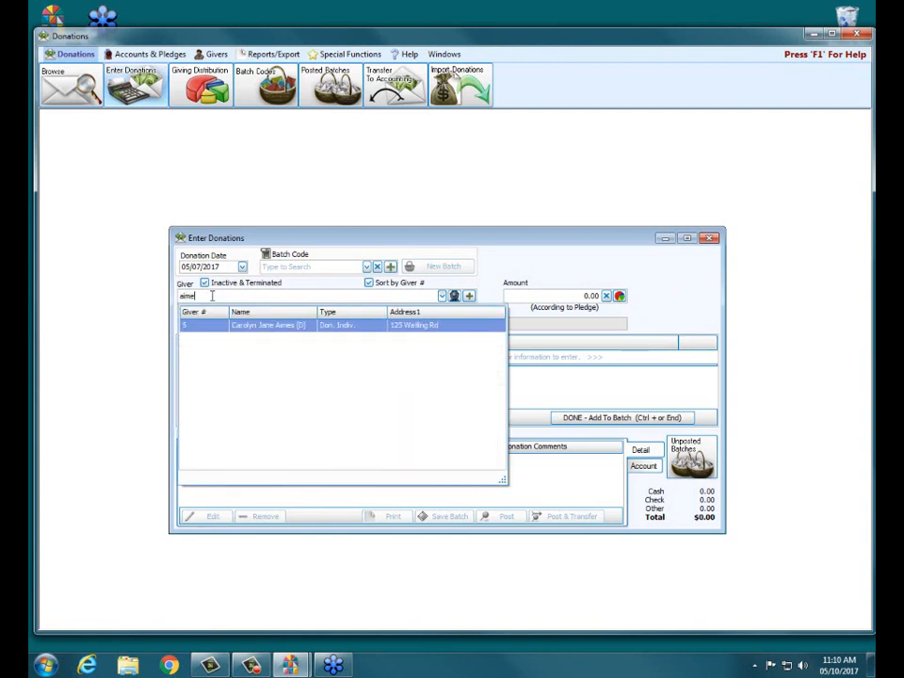
left_click(262, 324)
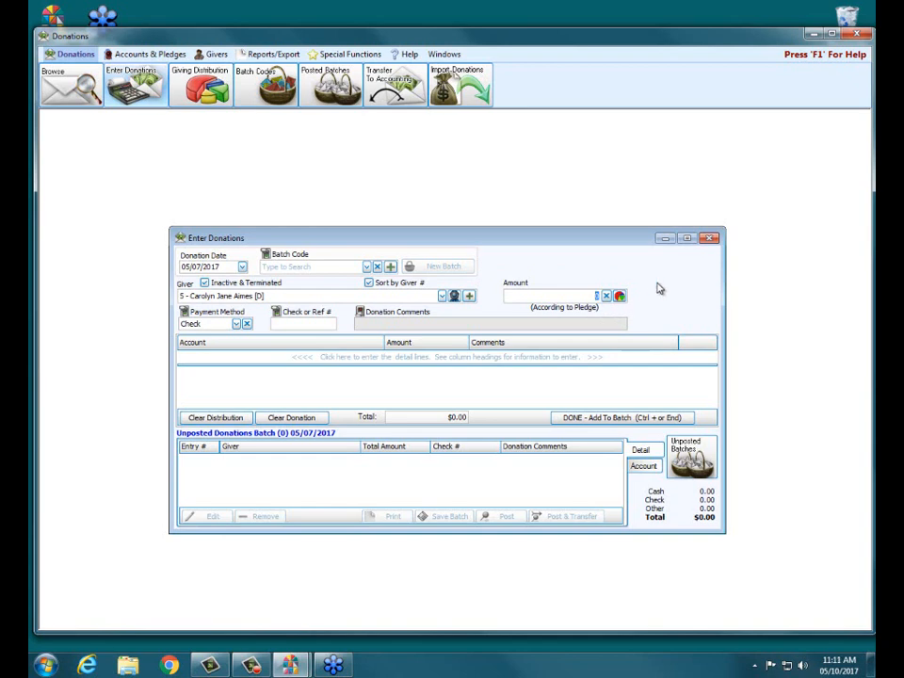
Clear the donation in progress and close the Enter Donations window
left_click(711, 239)
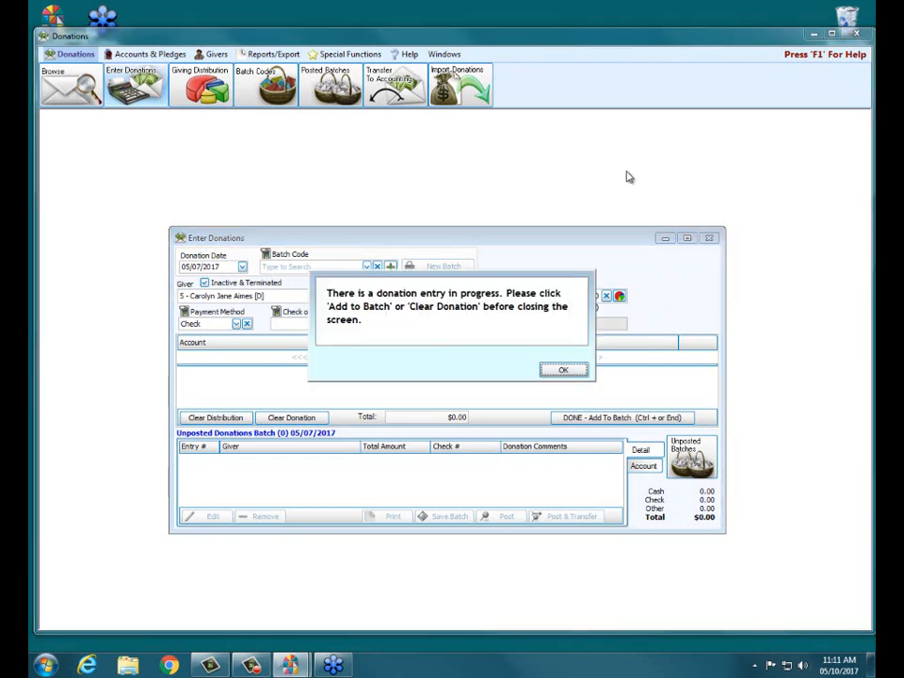
left_click(566, 369)
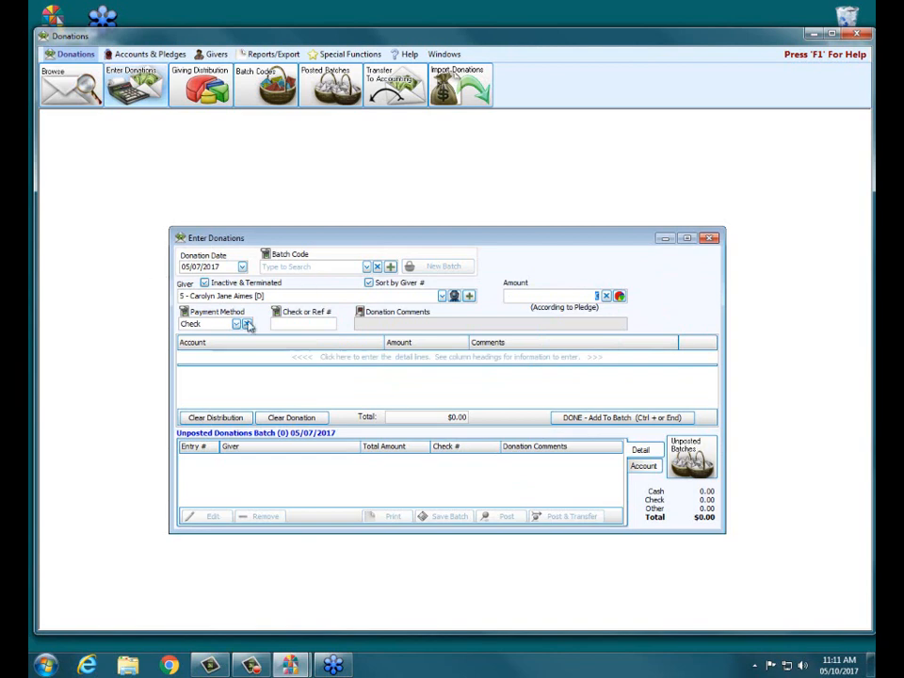
left_click(224, 421)
left_click(282, 418)
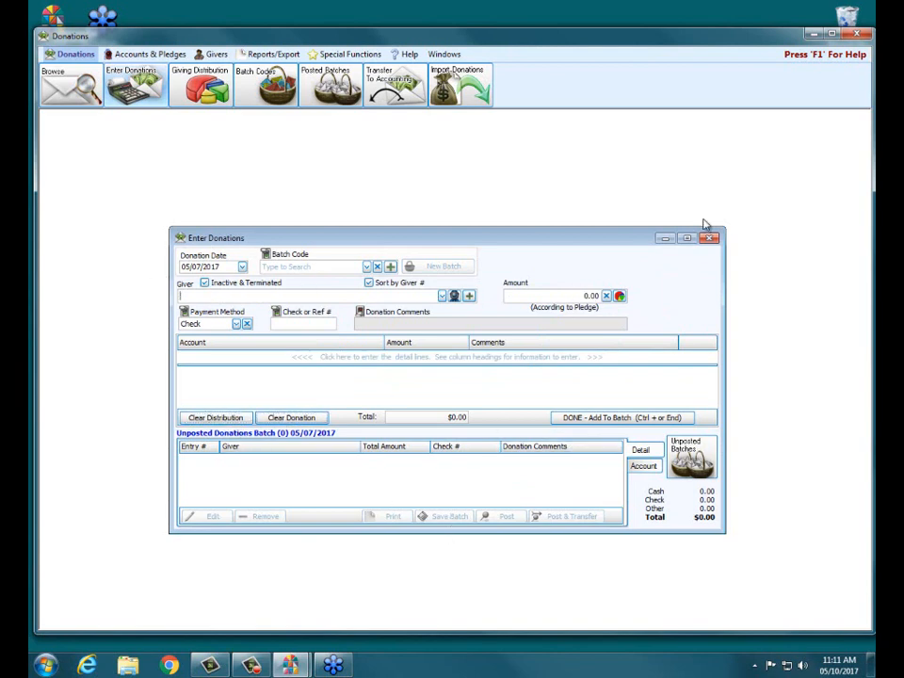
left_click(709, 238)
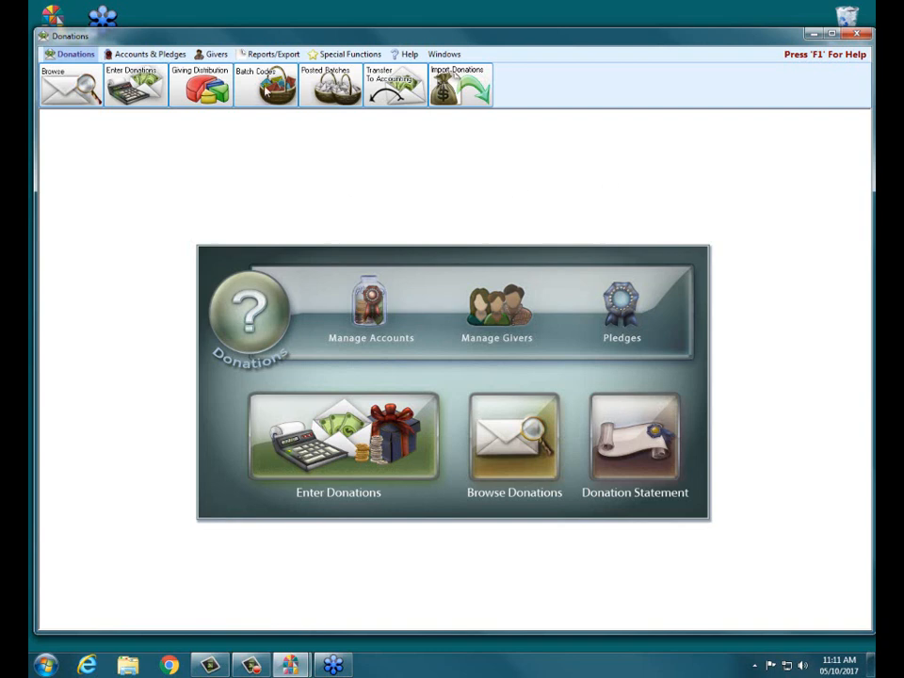
Open Add Group and name the new group 'Estate of' followed by the deceased person's name
left_click(212, 54)
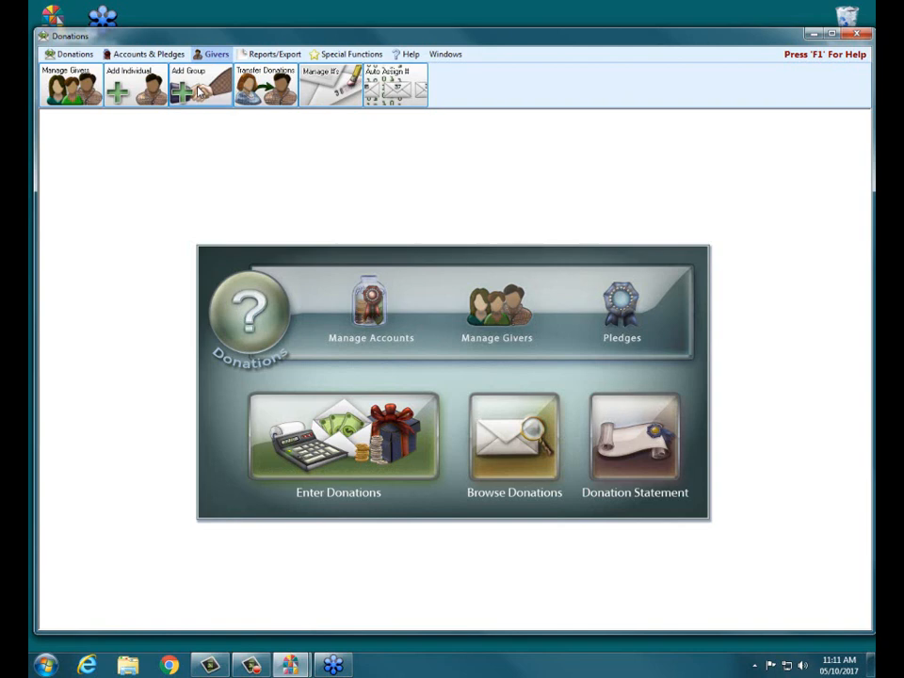
left_click(200, 92)
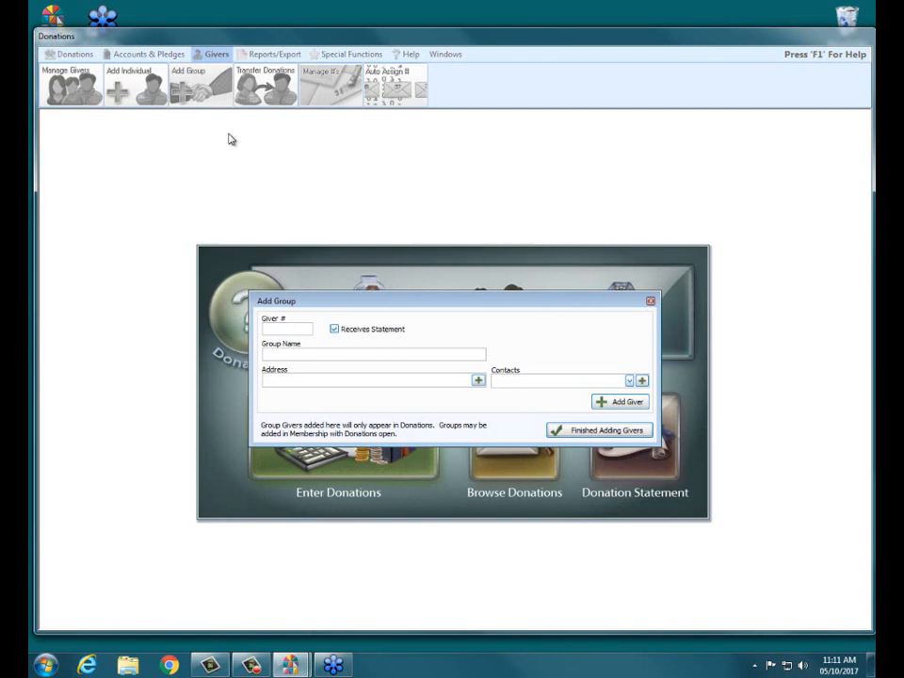
left_click(285, 356)
left_click(627, 381)
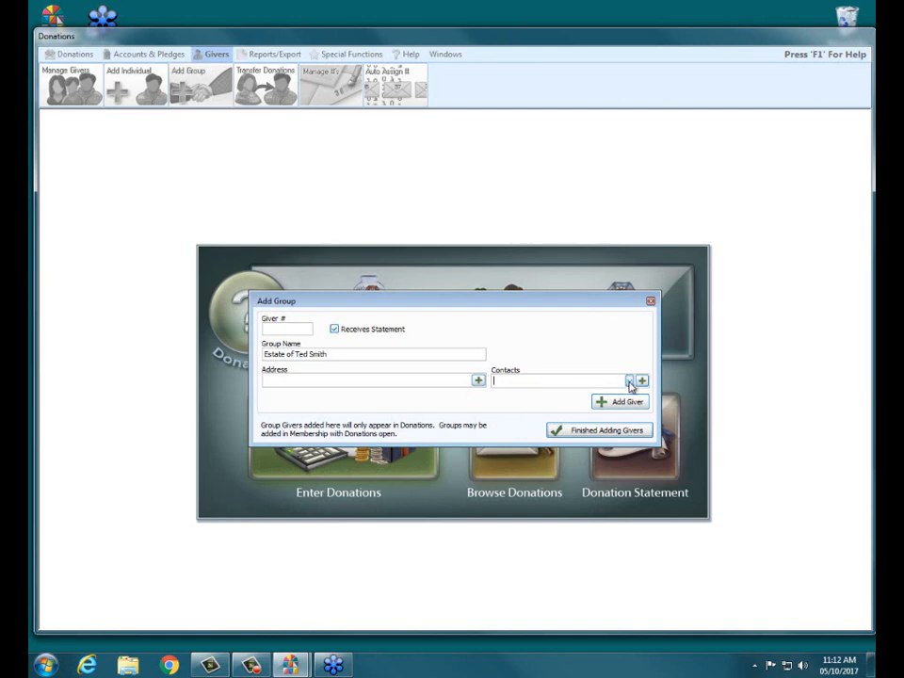
left_click(641, 380)
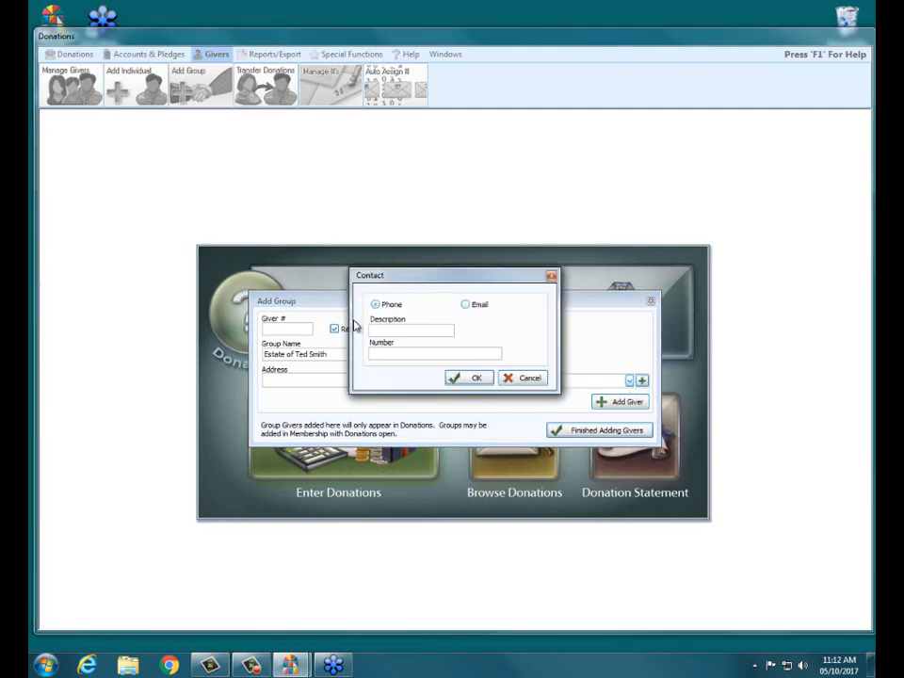
left_click(530, 377)
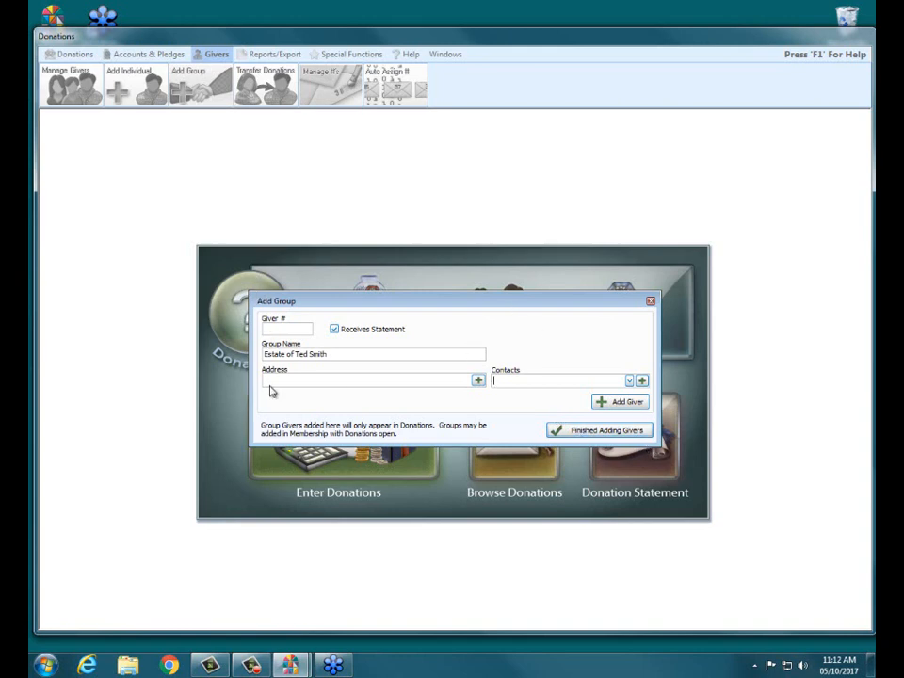
Finish adding givers and save the new estate group
left_click(572, 431)
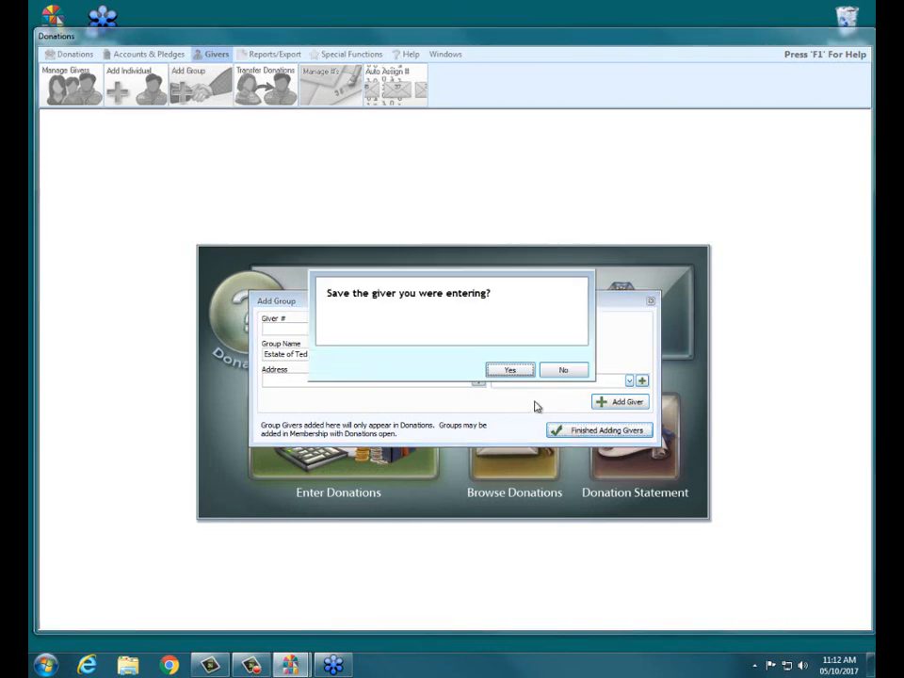
left_click(510, 369)
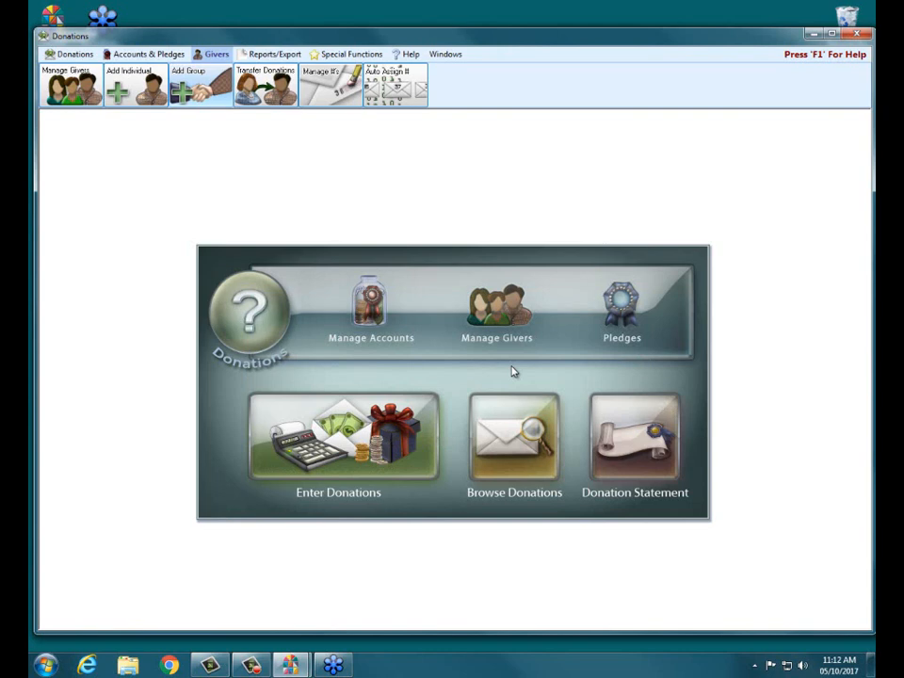
Open Enter Donations and set the donation date to 05/10/2017
left_click(300, 442)
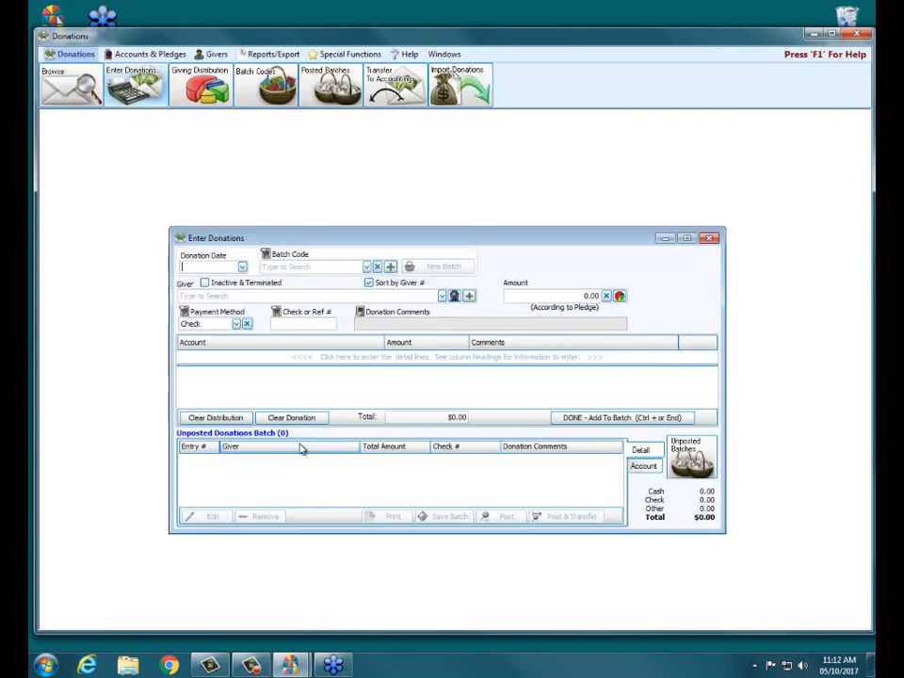
left_click(241, 268)
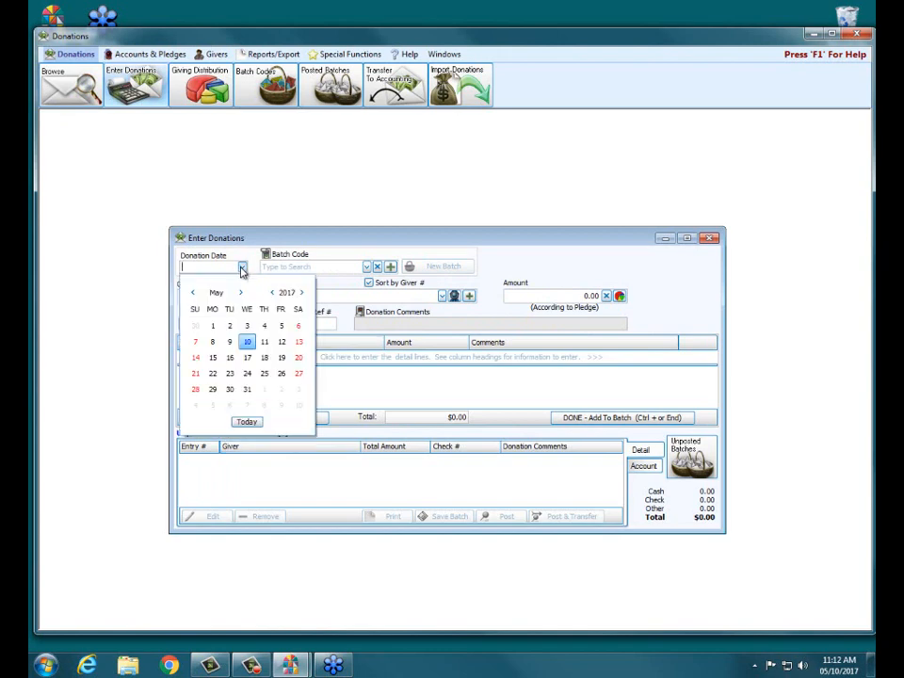
left_click(248, 344)
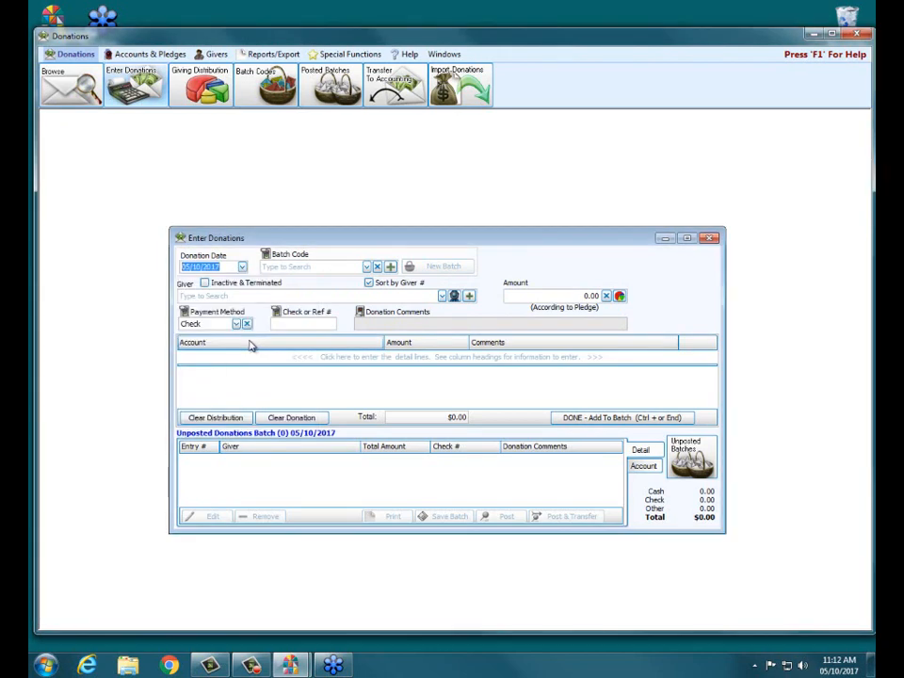
Search the givers by surname and select the new estate group as the giver
left_click(240, 297)
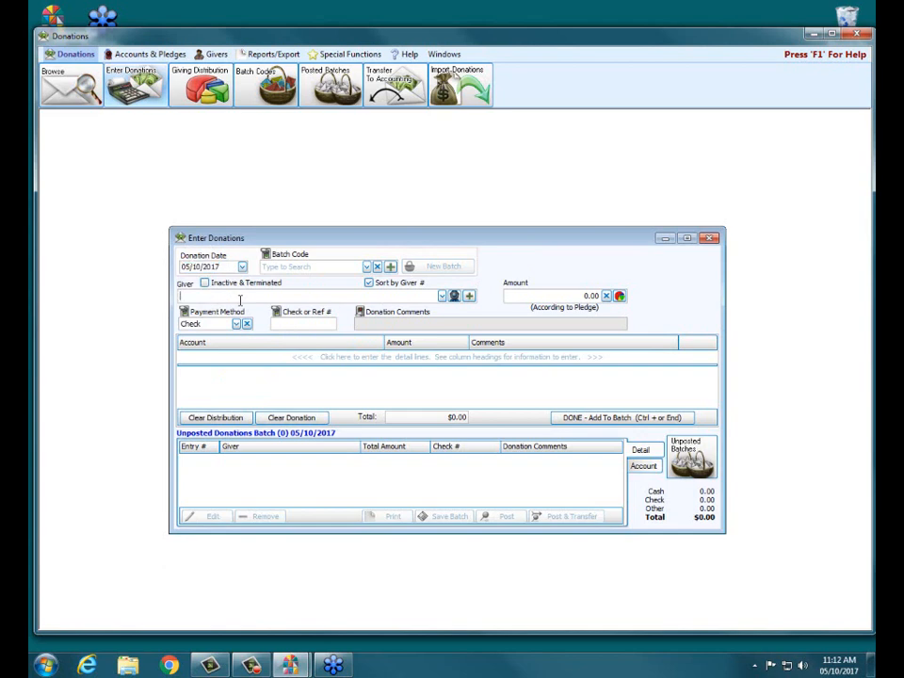
type("smith")
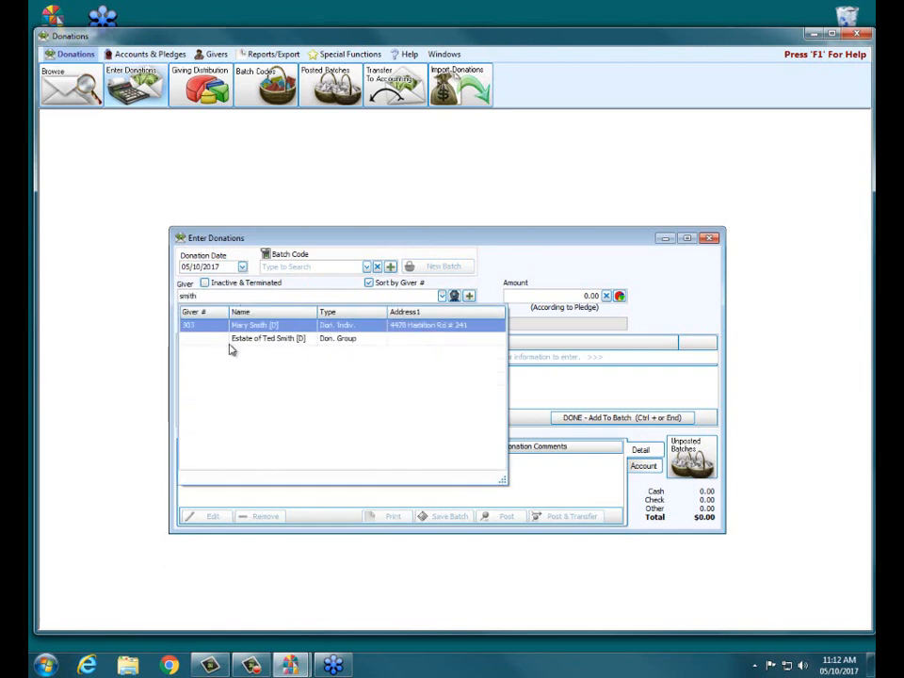
left_click(291, 341)
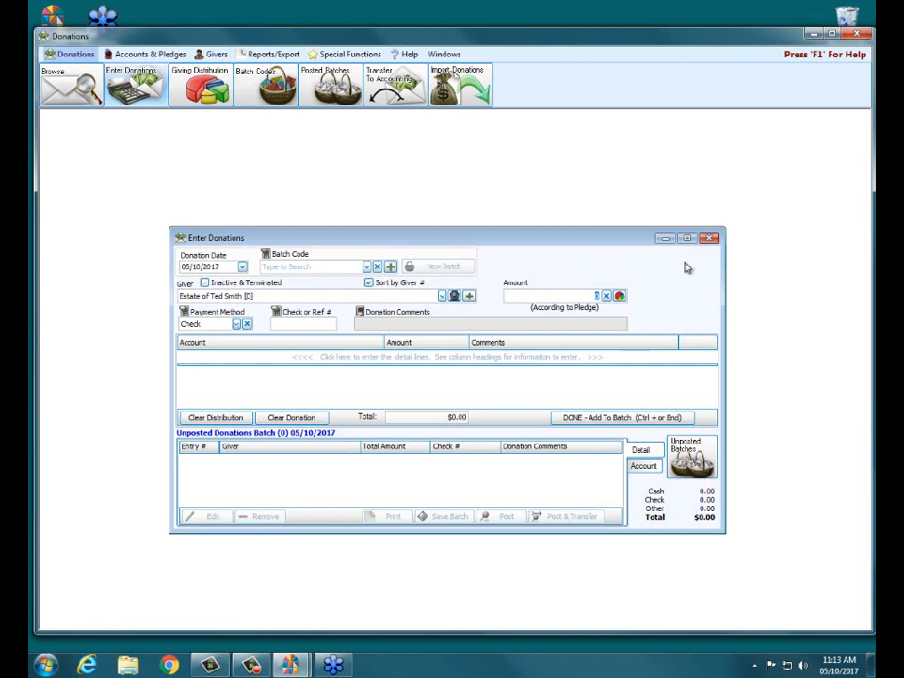
Acknowledge the entry-in-progress notice, clear the donation, and close Enter Donations
left_click(709, 238)
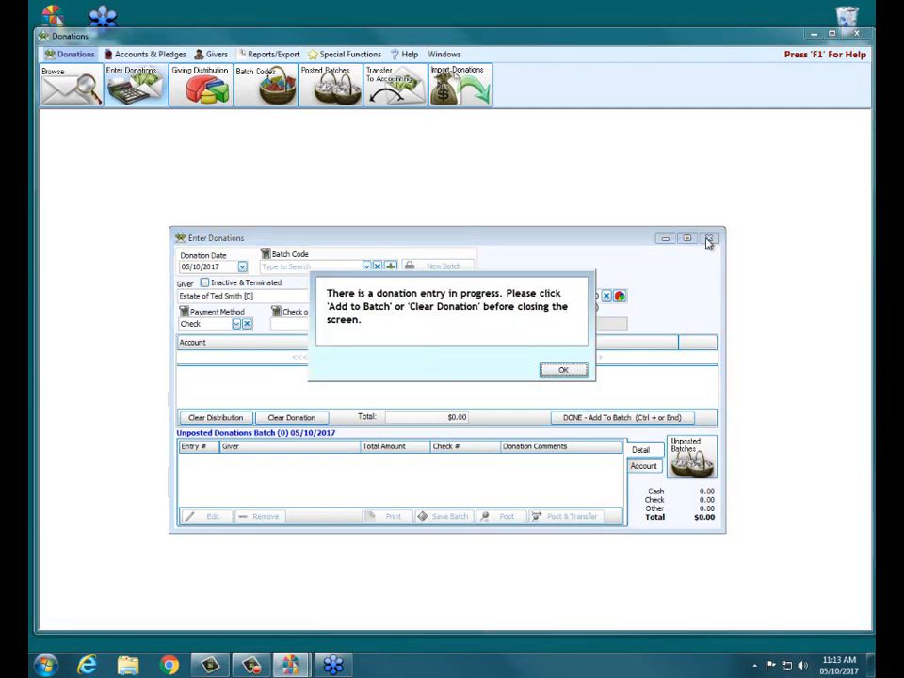
left_click(558, 369)
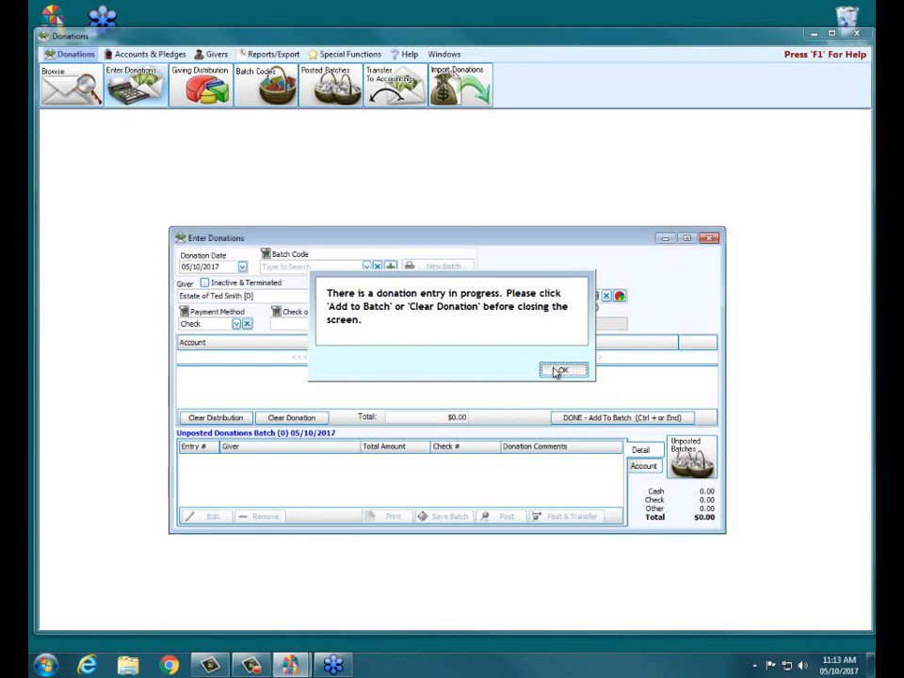
left_click(291, 417)
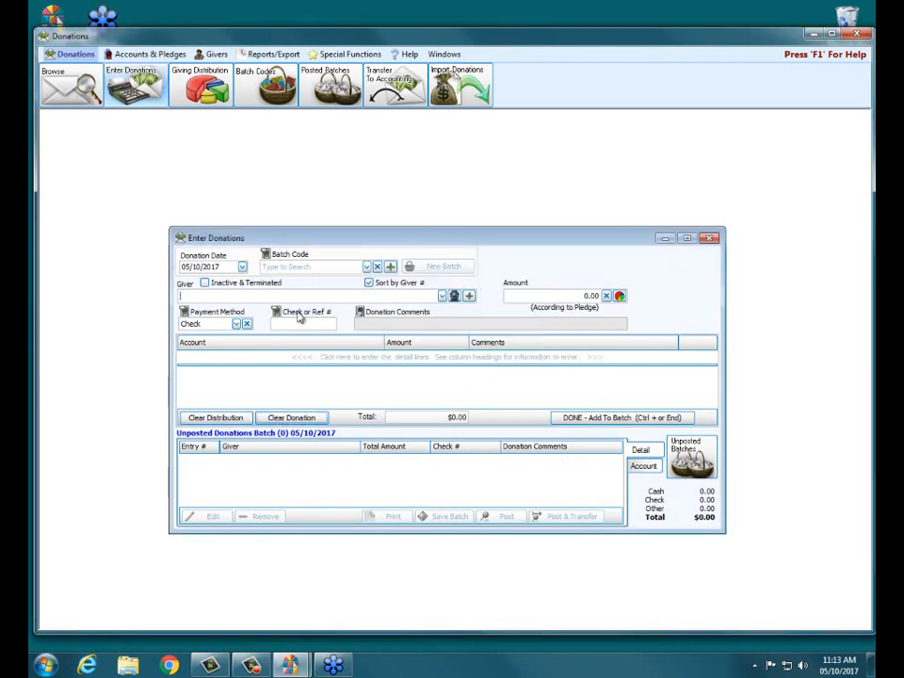
left_click(708, 238)
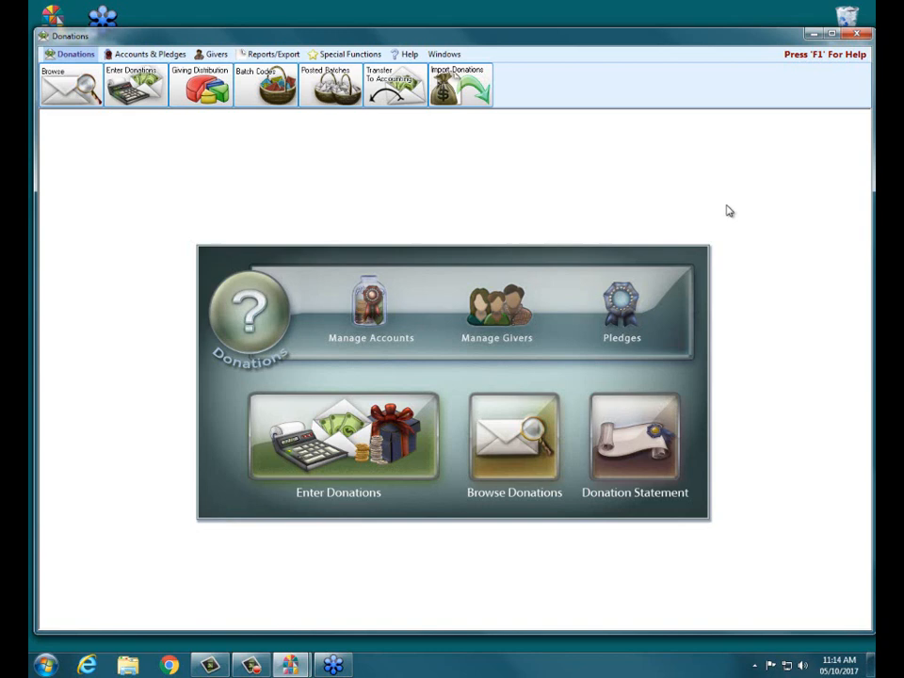
Open Manage Givers and look up the individual giver with giver number 208
left_click(510, 316)
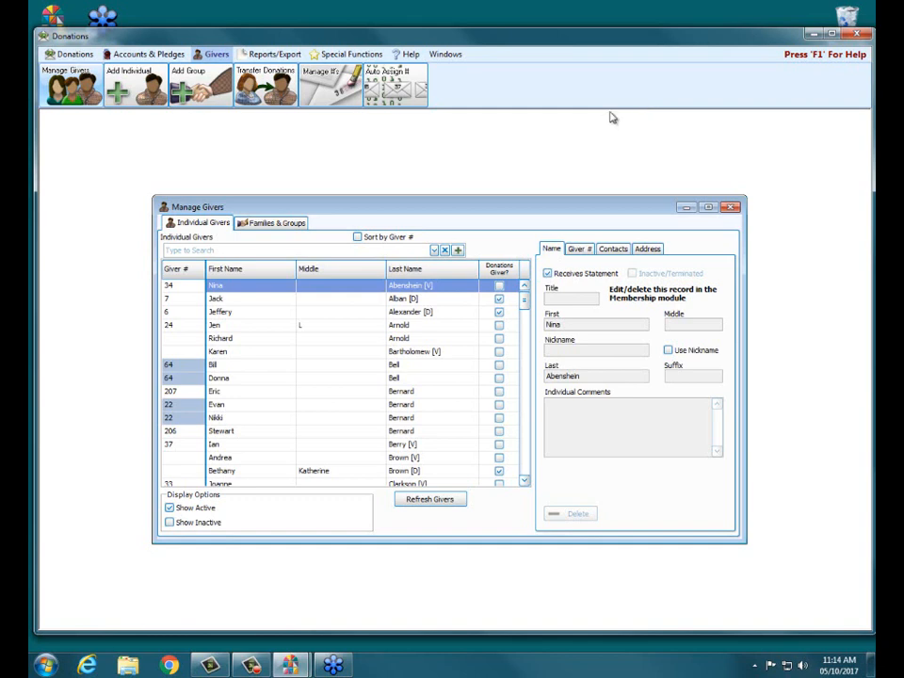
left_click(240, 249)
type("hinso")
key("BackSpace")
key("BackSpace")
key("BackSpace")
key("BackSpace")
key("BackSpace")
key("BackSpace")
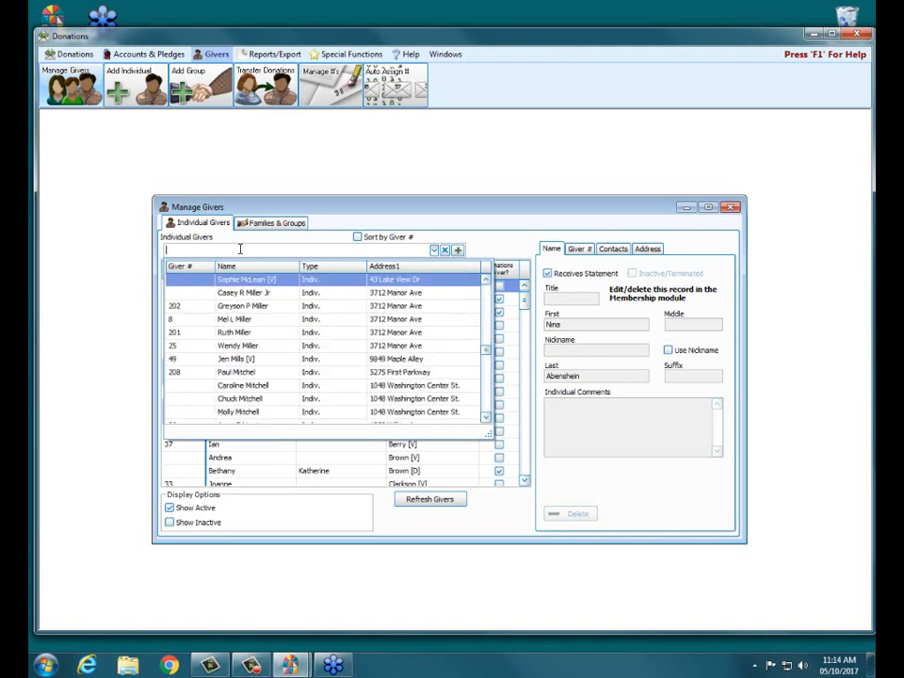
type("208")
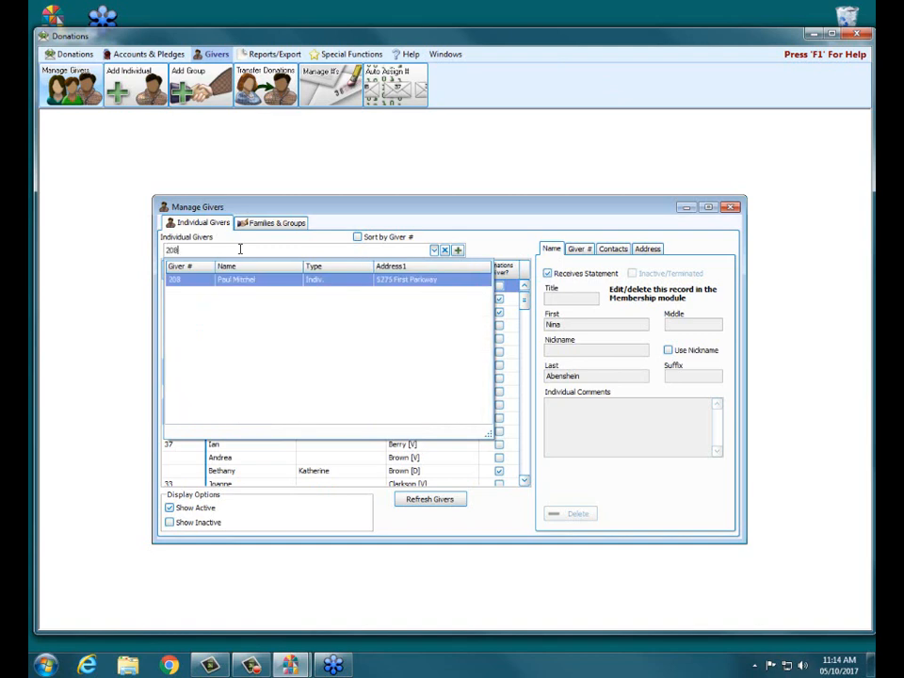
left_click(186, 280)
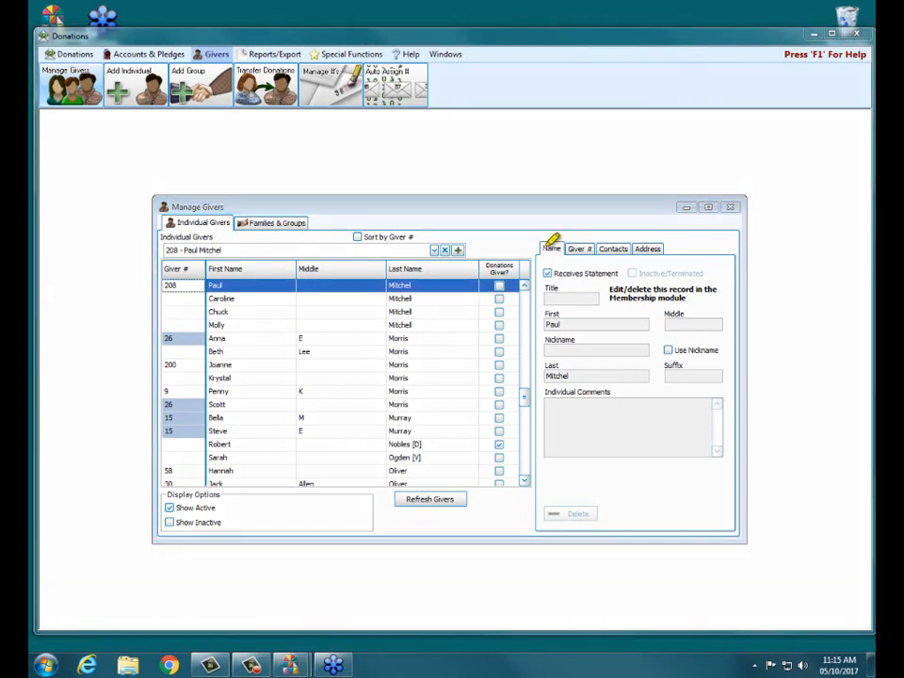
Change the selected giver's current giver number to 80
left_click_drag(546, 246, 661, 246)
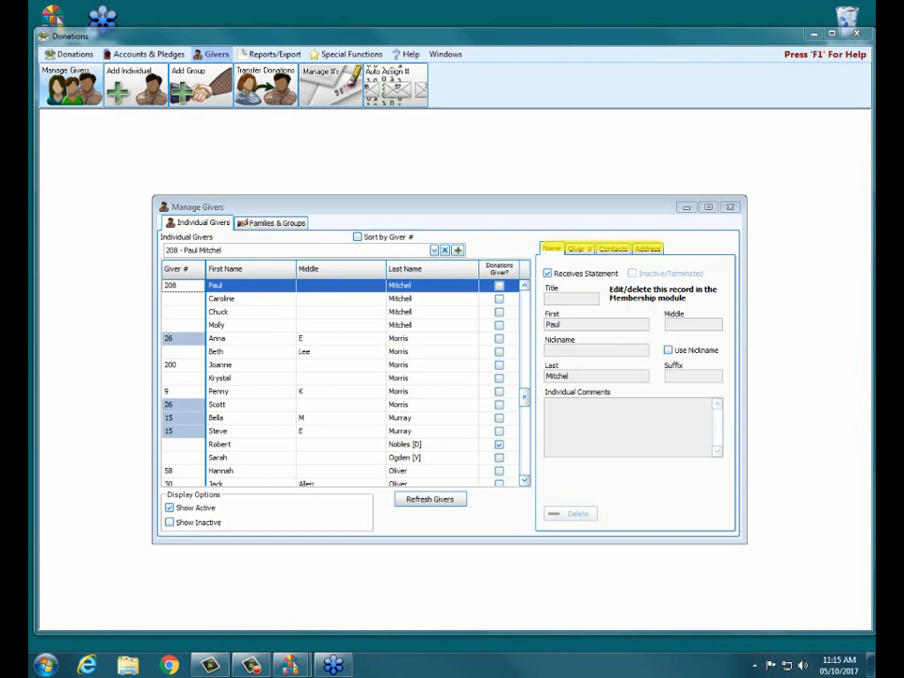
left_click(586, 249)
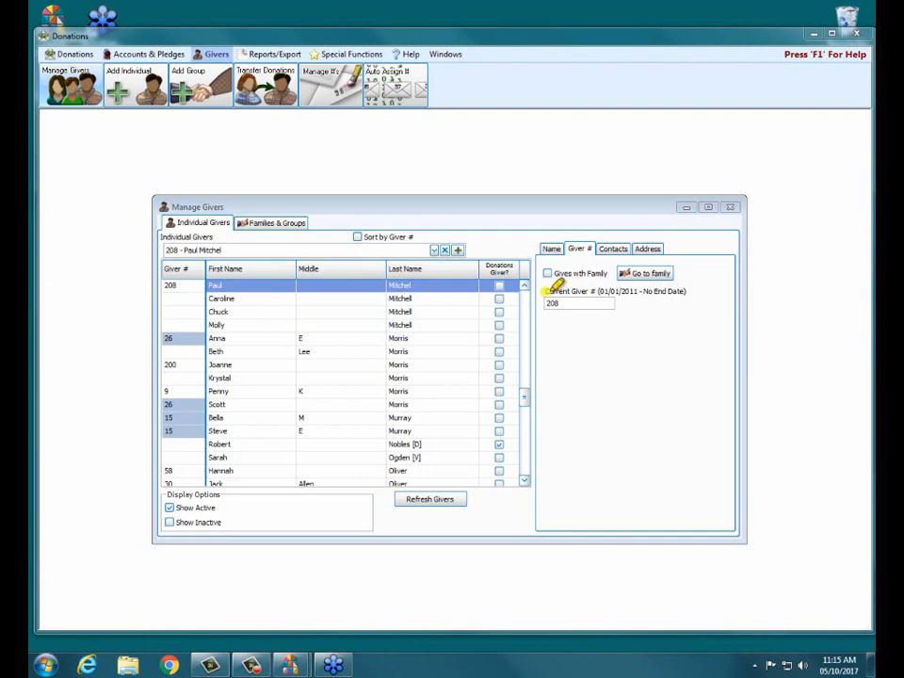
left_click_drag(546, 291, 690, 291)
double_click(576, 306)
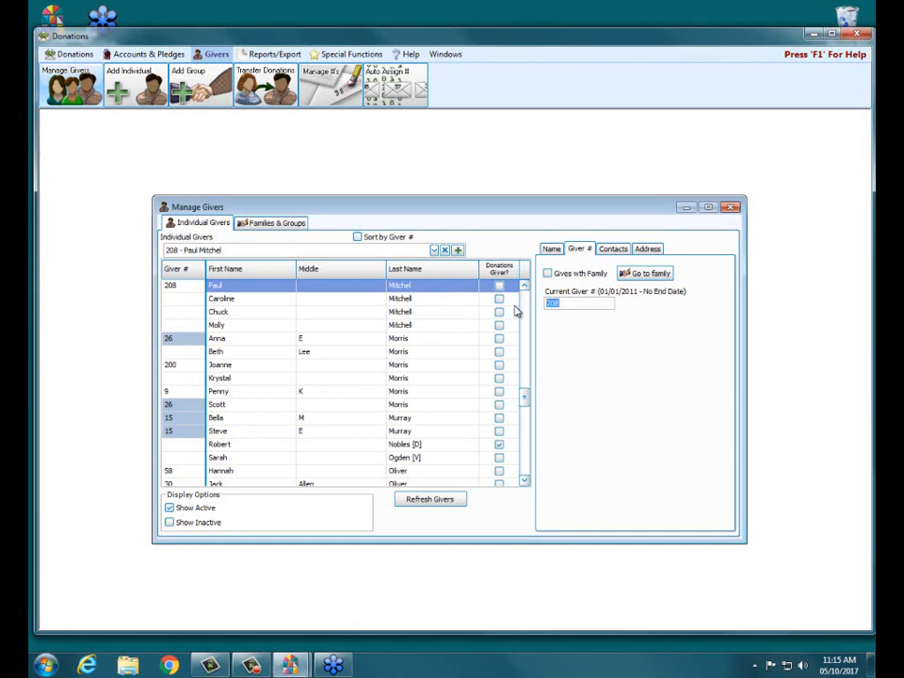
type("80")
key("Tab")
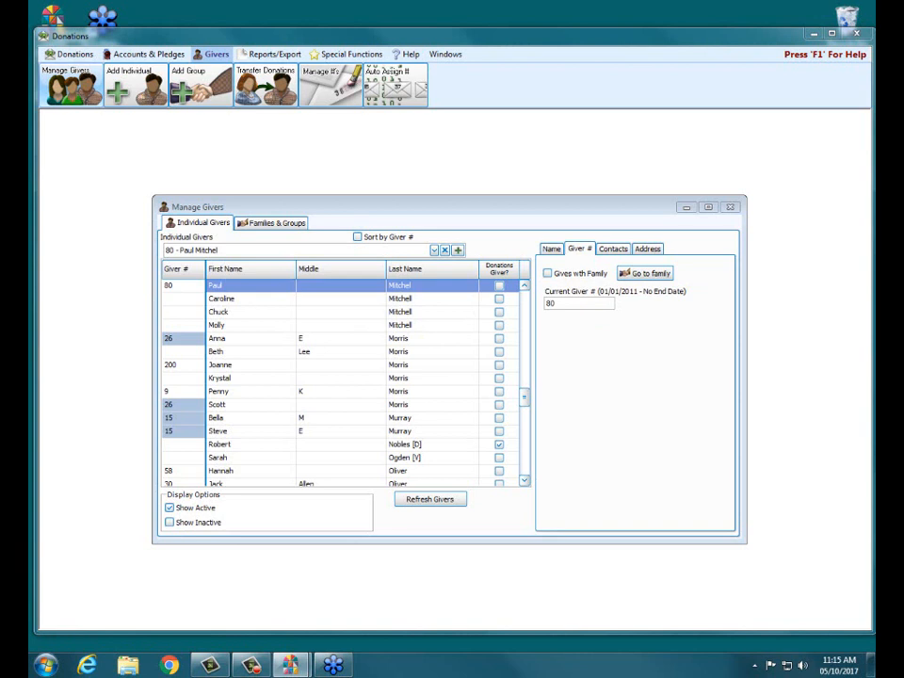
Try to assign the giver number 25 to the same giver, then restore the number 80
left_click_drag(161, 284, 203, 285)
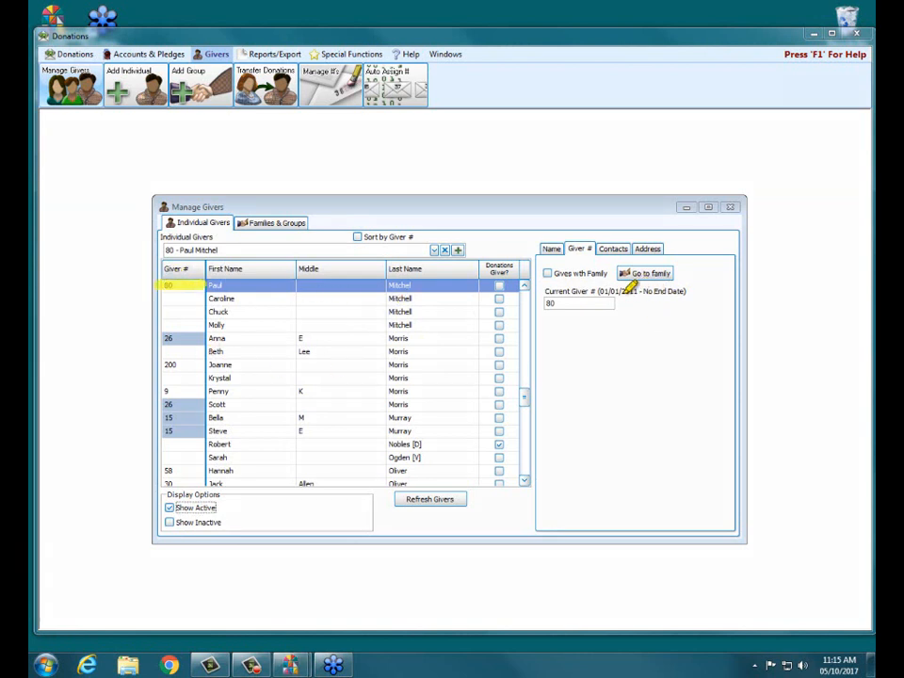
left_click_drag(597, 290, 685, 290)
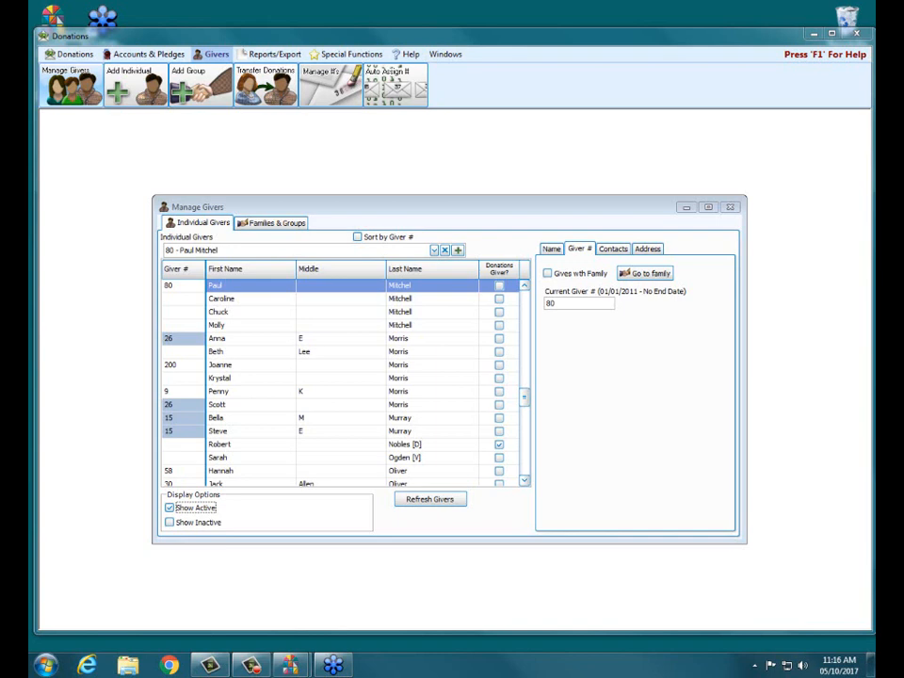
left_click_drag(603, 211, 571, 151)
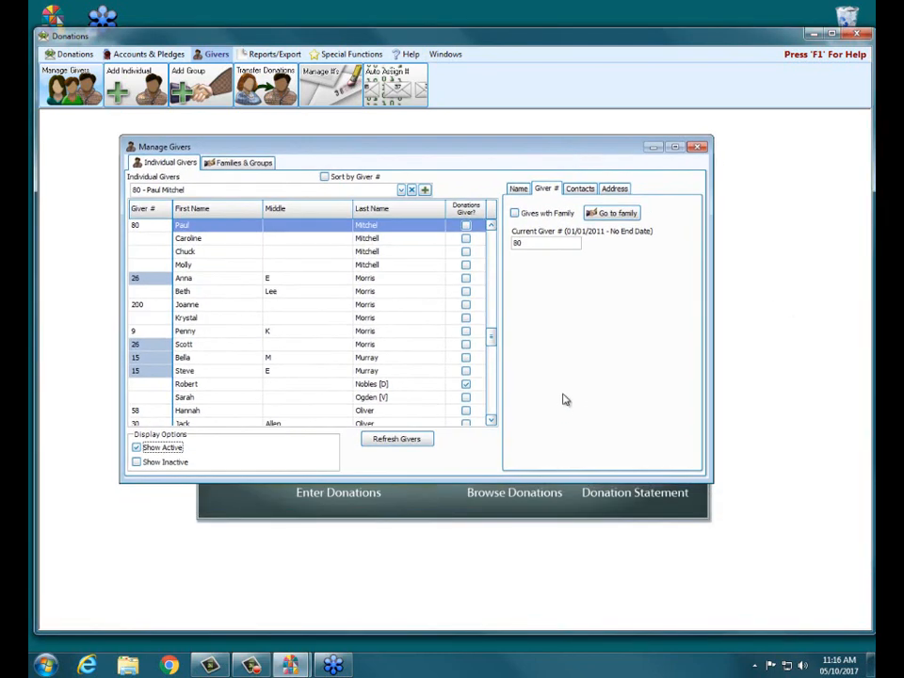
double_click(546, 243)
type("25")
key("Return")
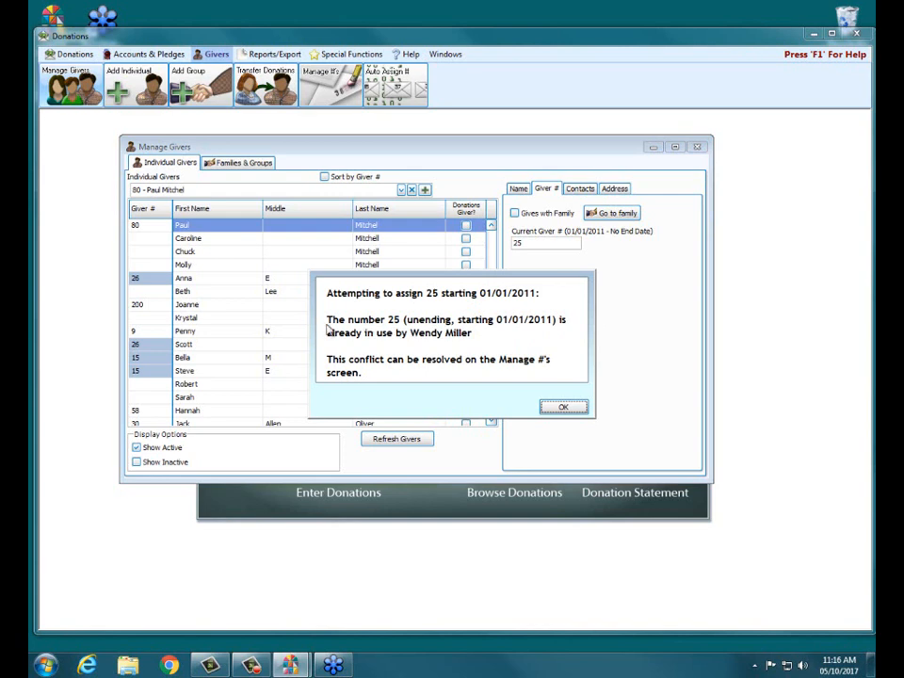
left_click(565, 407)
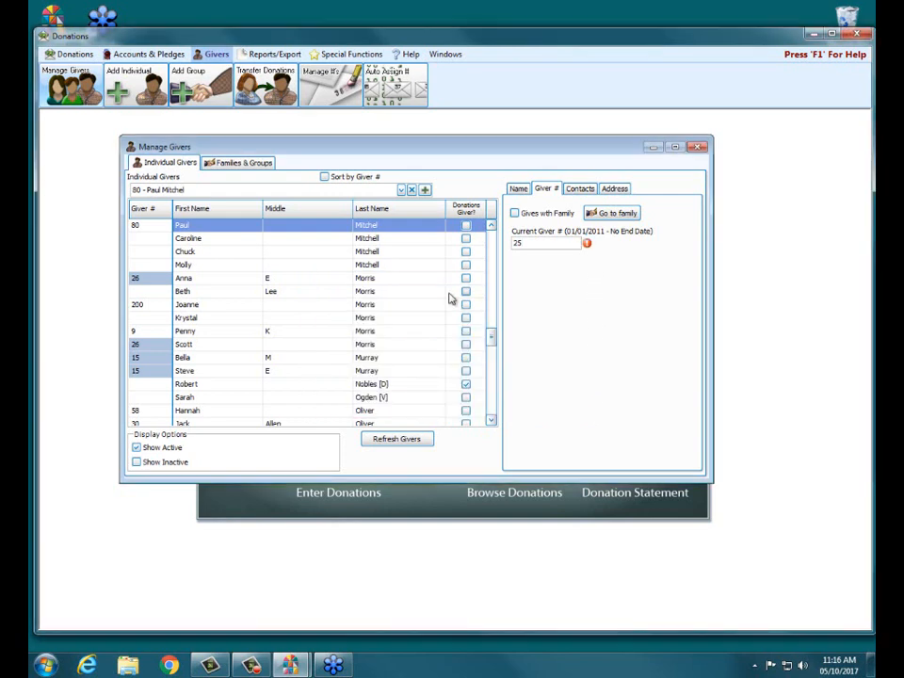
left_click_drag(527, 243, 505, 245)
type("80")
key("Tab")
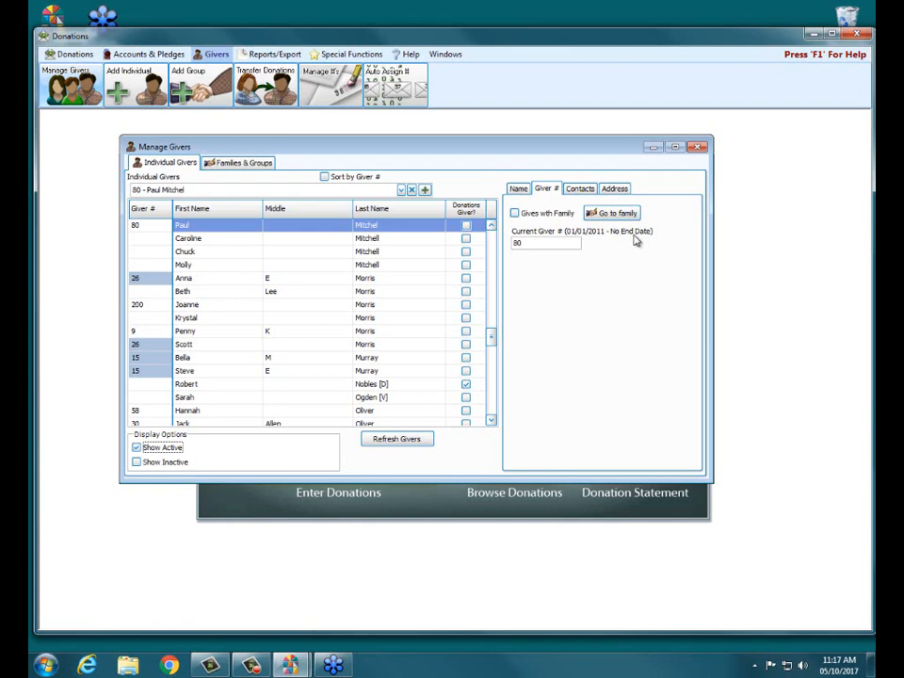
Close Manage Givers, open the Manage #'s window, and sort the giver numbers list by number
left_click(696, 148)
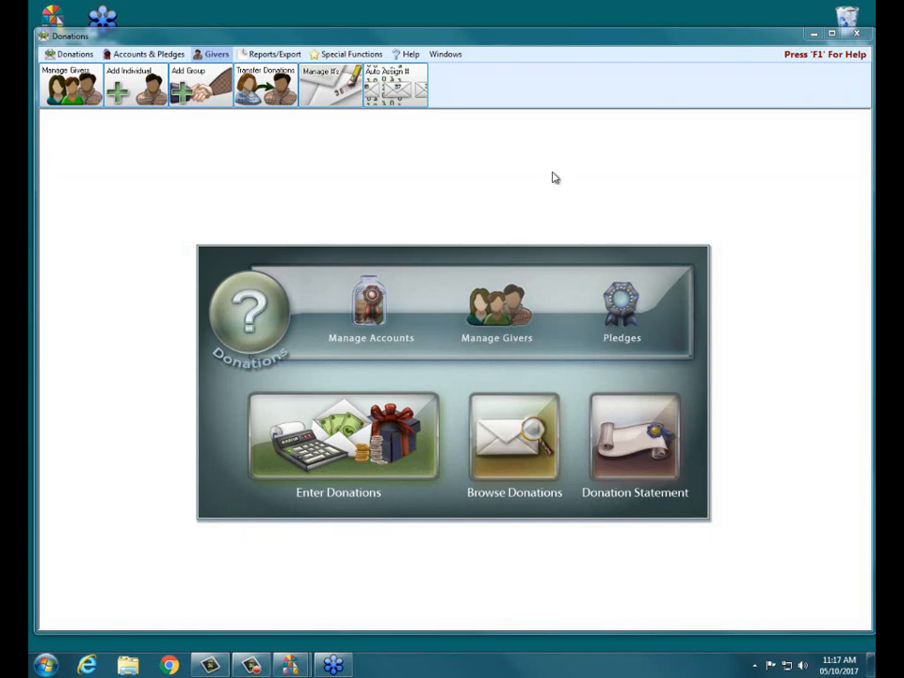
left_click(350, 89)
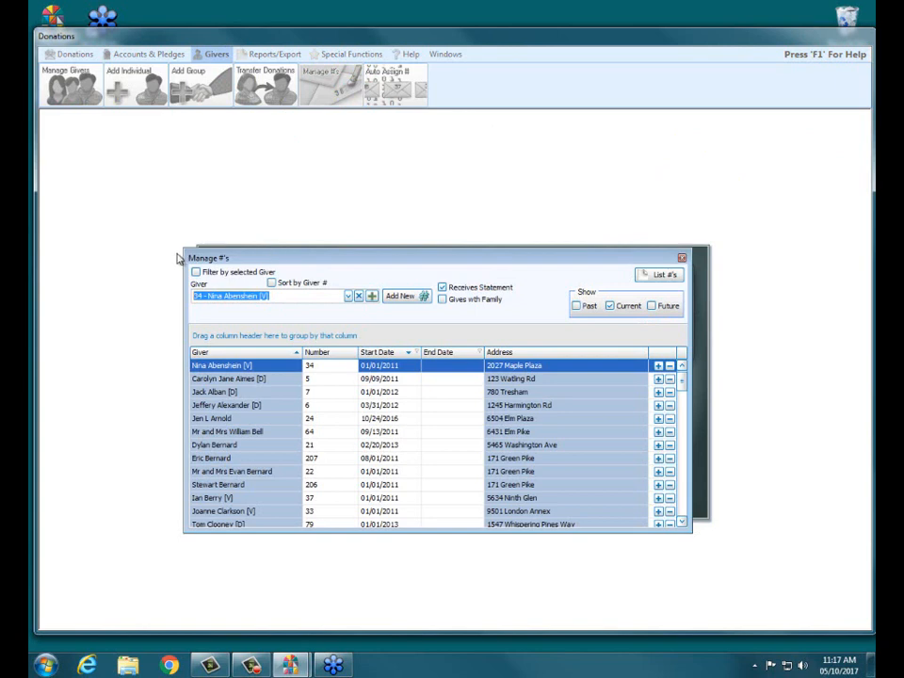
left_click_drag(184, 252, 118, 133)
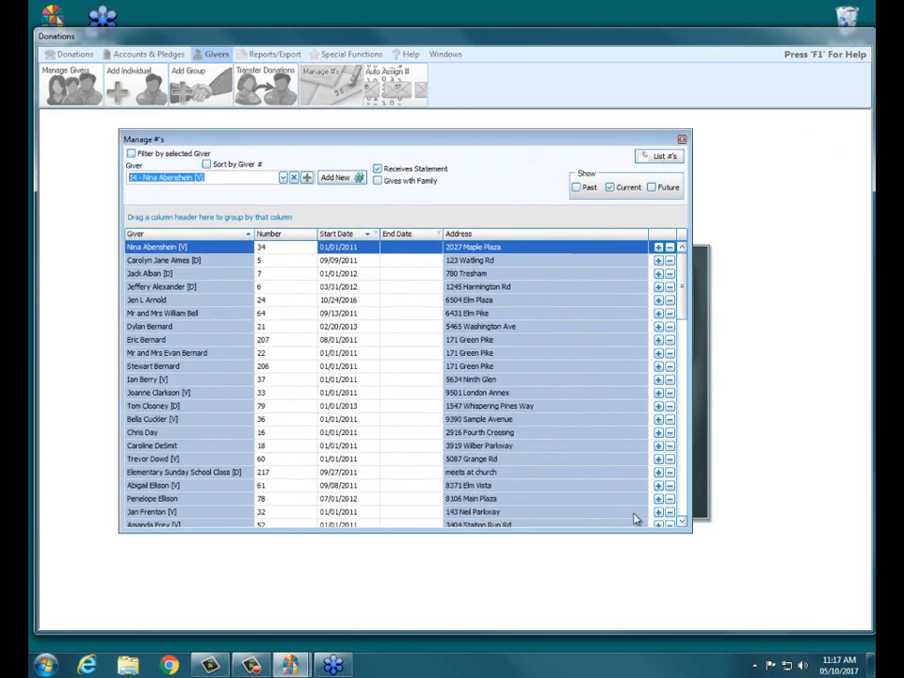
left_click_drag(689, 531, 776, 566)
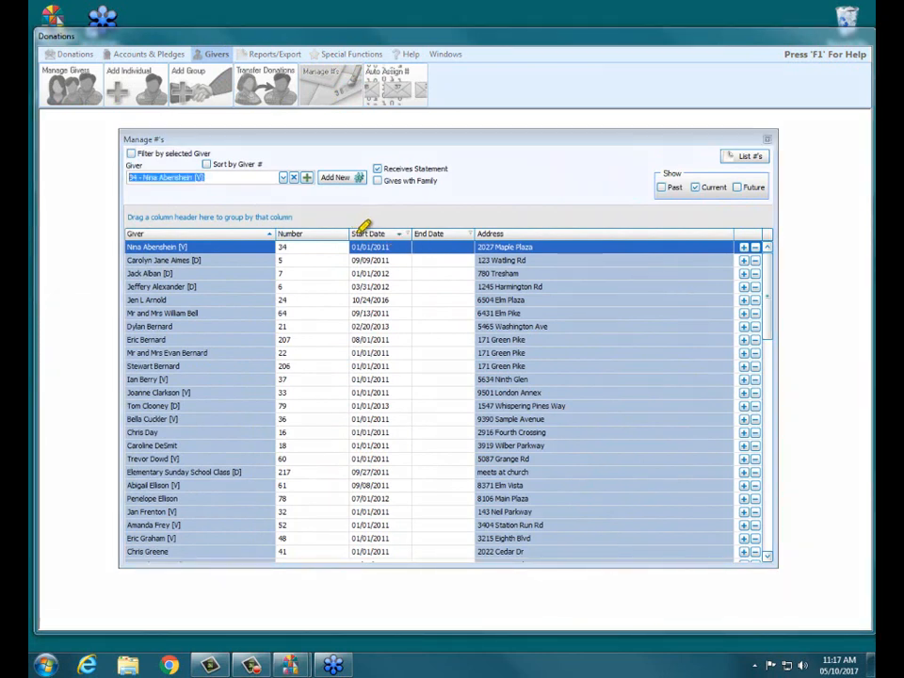
left_click_drag(358, 226, 504, 228)
left_click(312, 238)
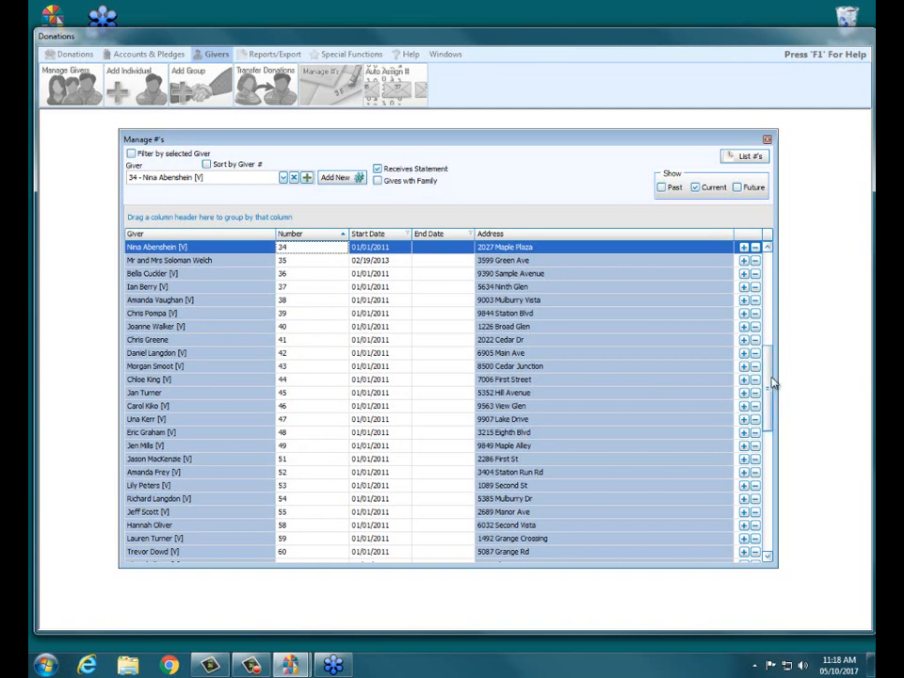
Scroll through the giver numbers list to review the entry for number 80 and the lowest numbers
left_click_drag(772, 382, 768, 436)
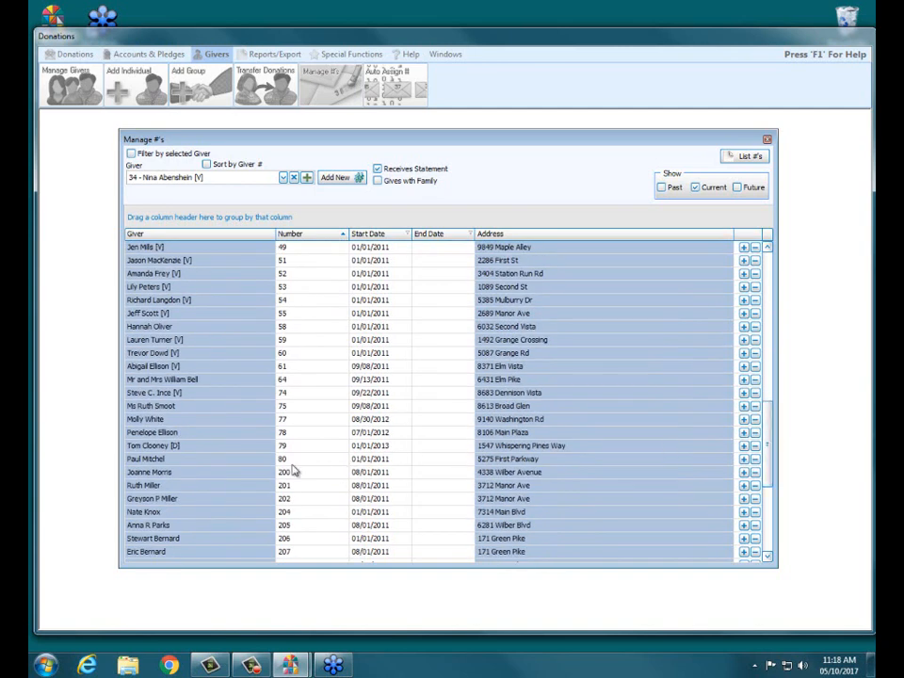
left_click(161, 461)
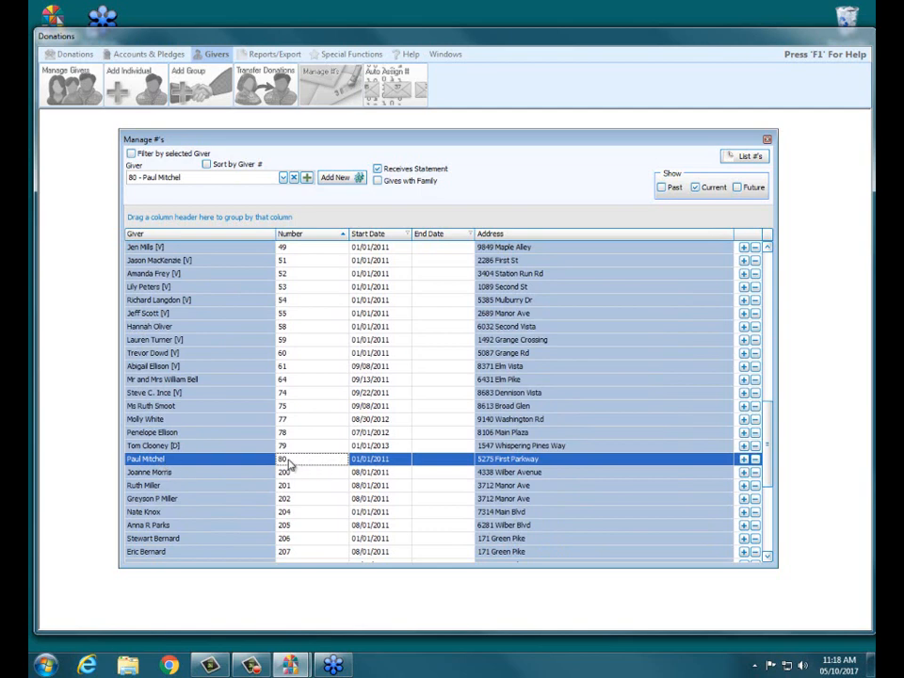
left_click(377, 460)
scroll(761, 361, "up", 7)
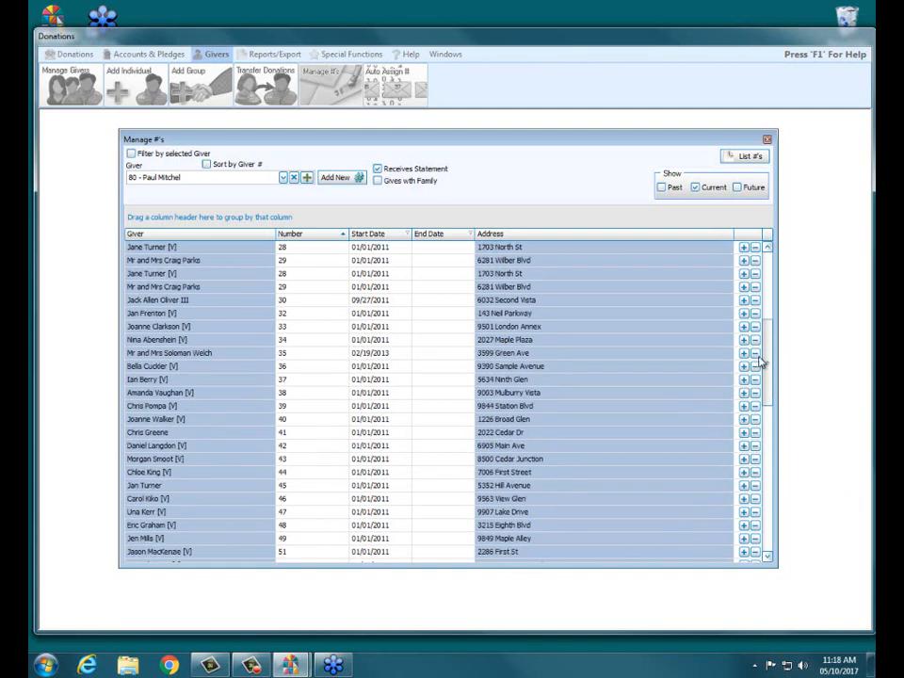
scroll(761, 361, "up", 8)
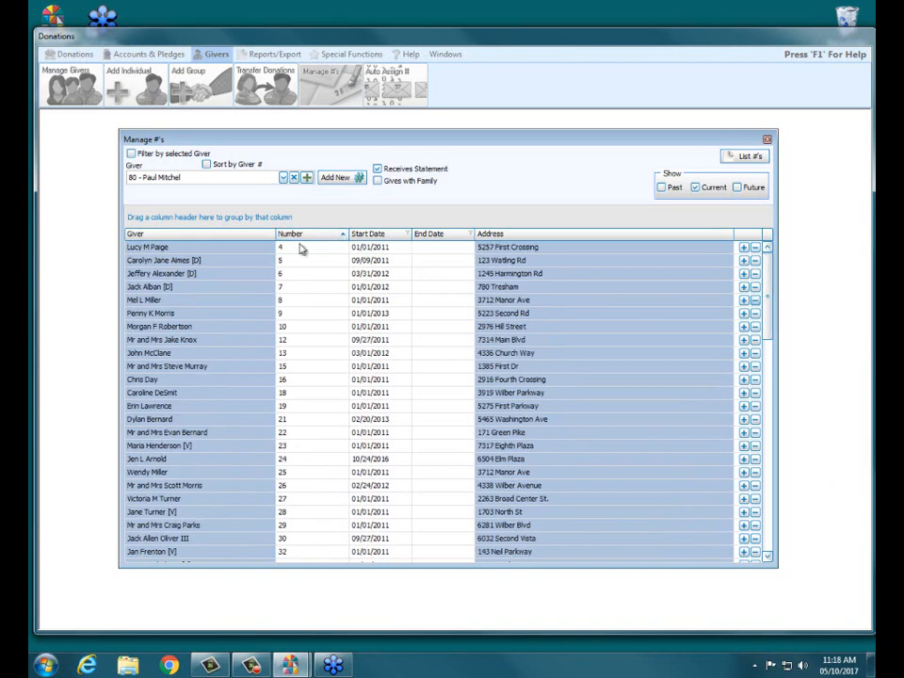
Set the end date of the deceased giver holding number 5 to 12/31/2016
left_click(153, 260)
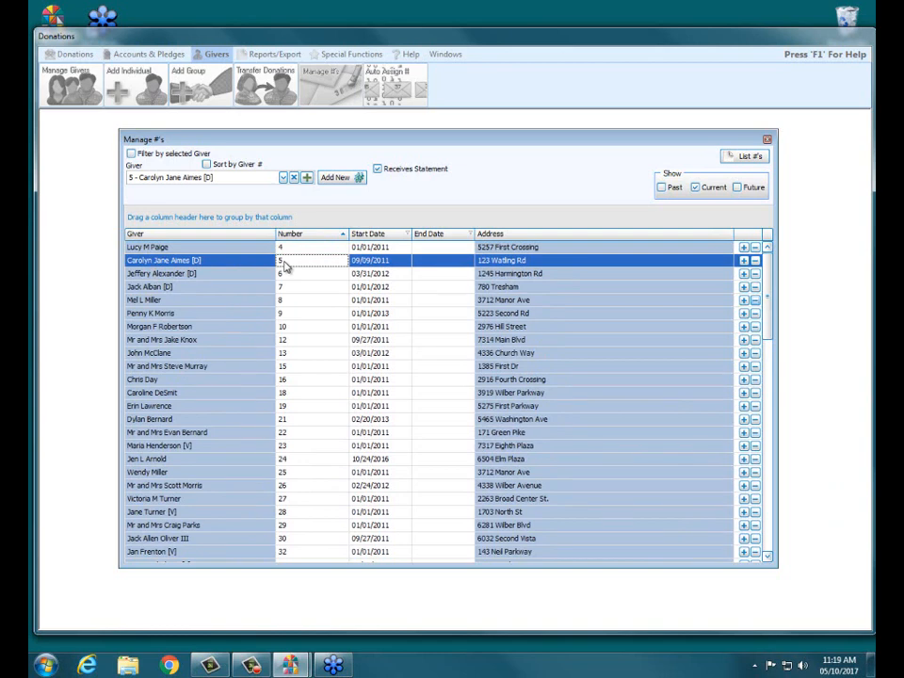
left_click(428, 260)
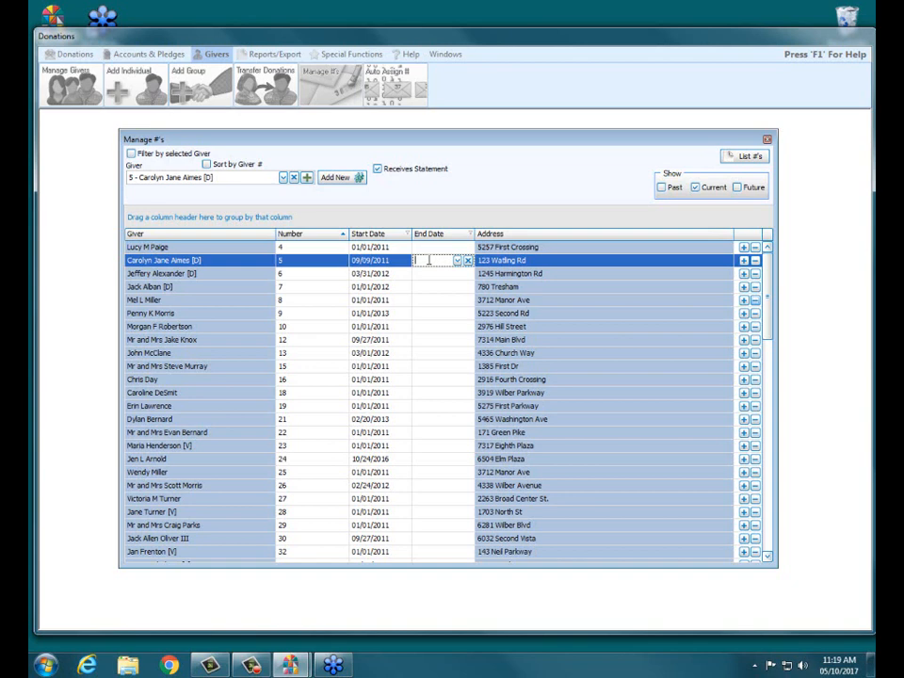
type("12/31/2016")
key("Return")
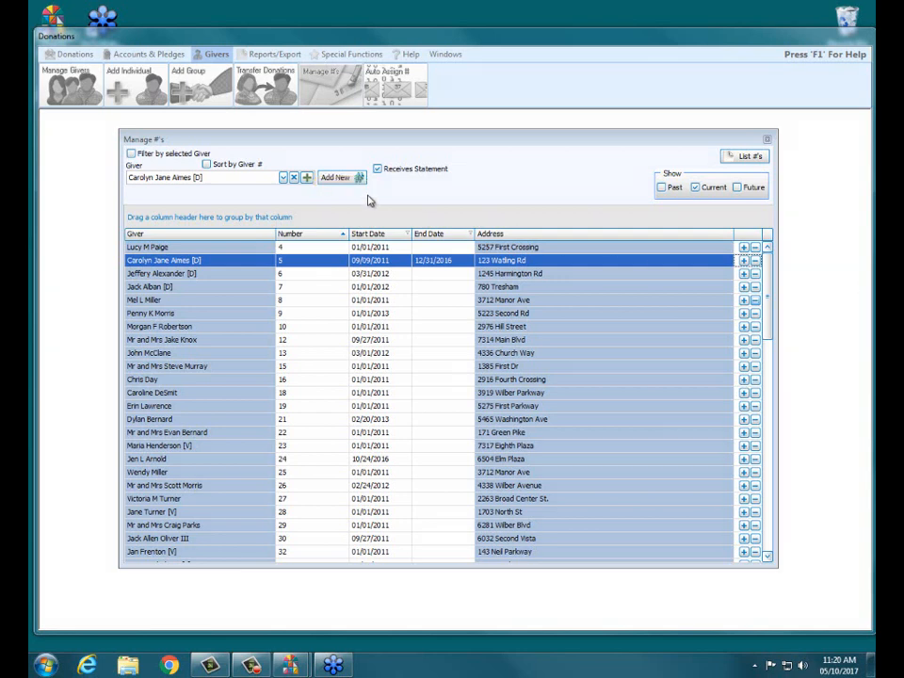
Search givers by surname, select an individual, and assign them giver number 5 starting 01/01/2017
left_click(337, 177)
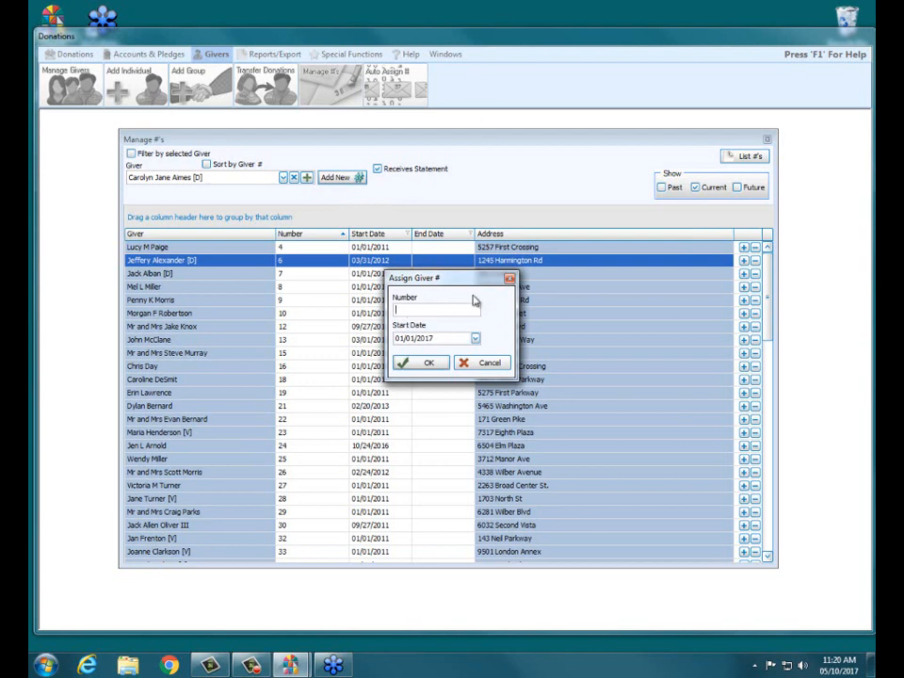
left_click(489, 362)
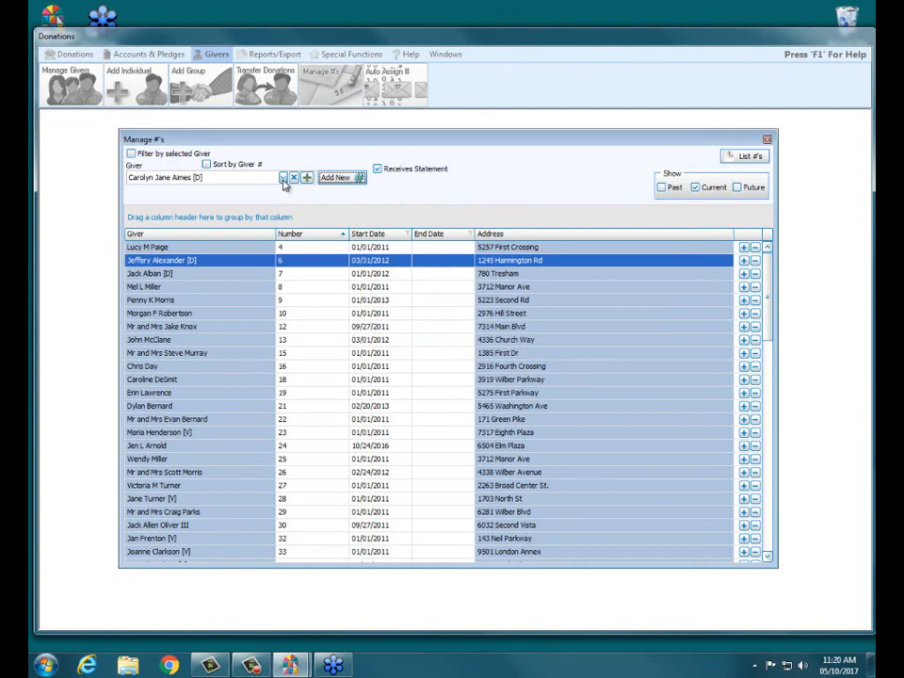
left_click_drag(256, 177, 31, 181)
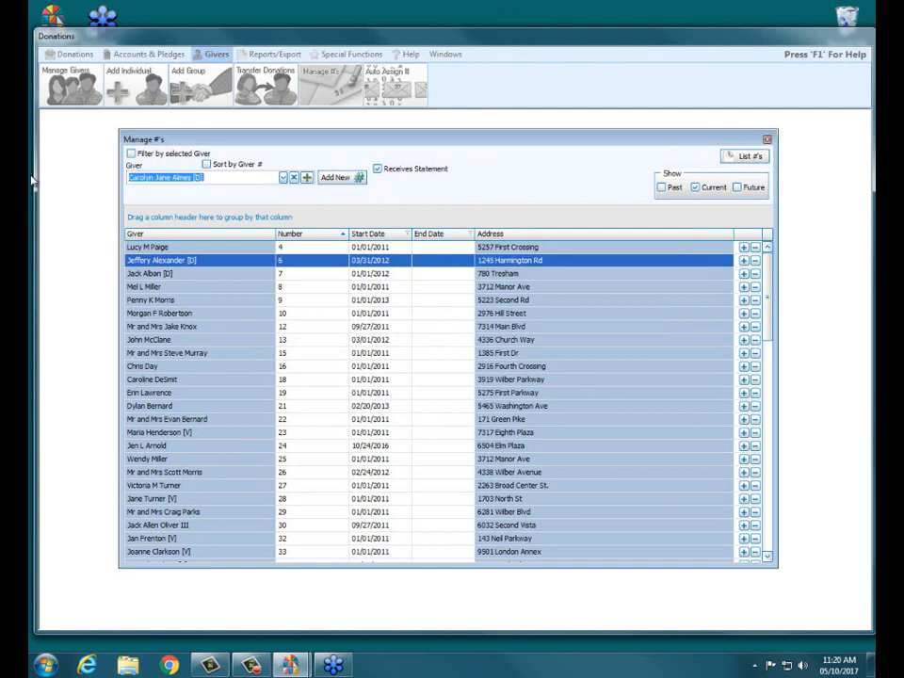
type("kno")
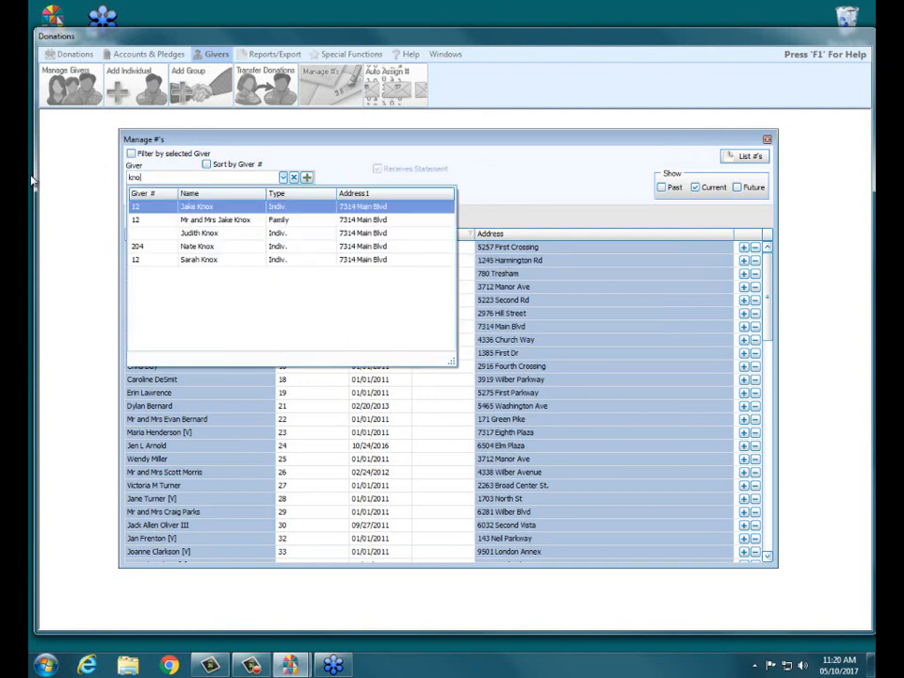
left_click(207, 234)
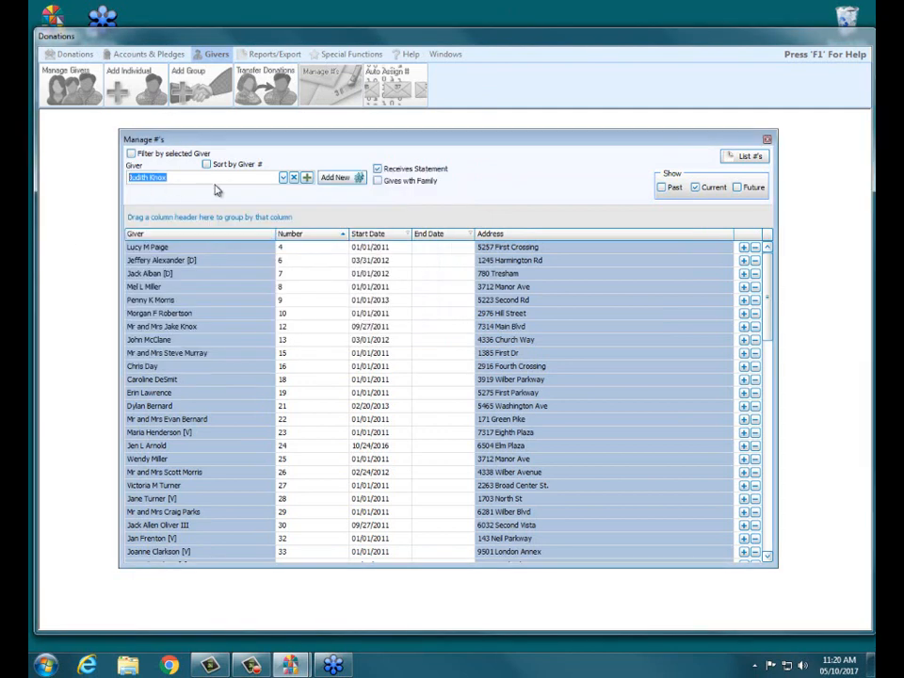
left_click(342, 179)
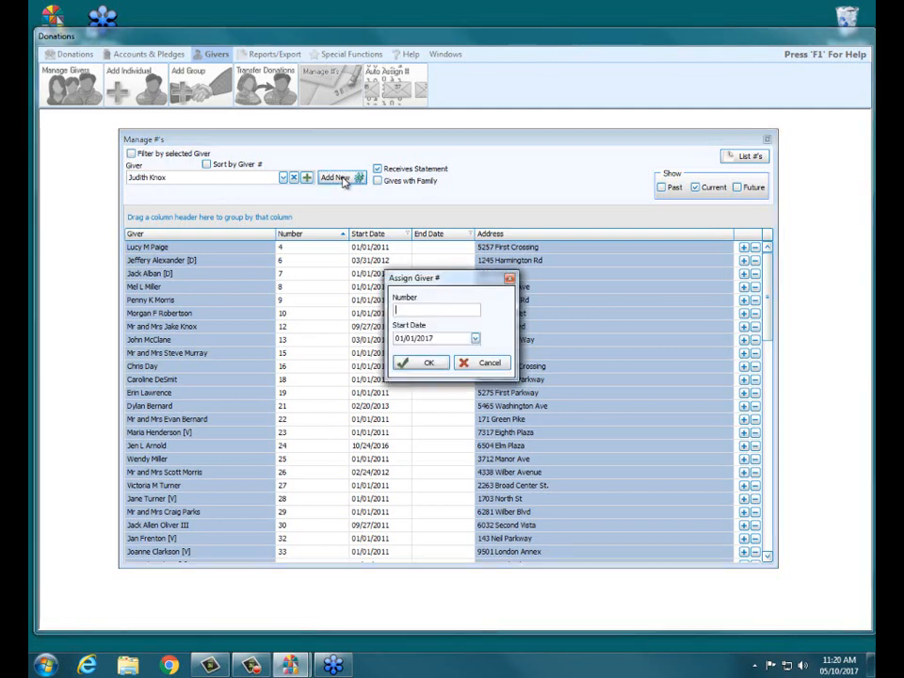
type("5")
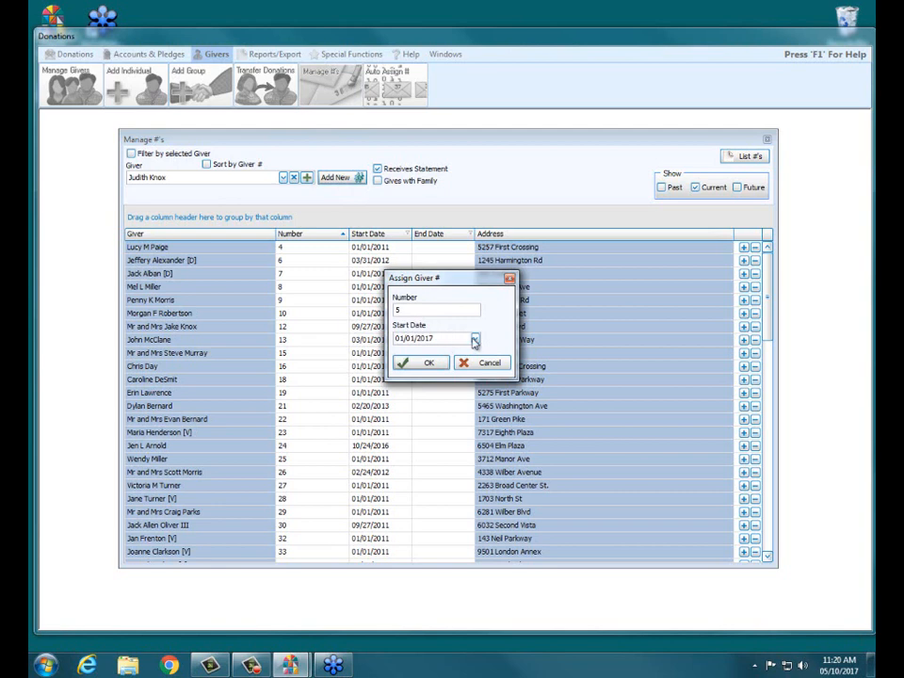
left_click_drag(458, 339, 393, 339)
left_click(429, 363)
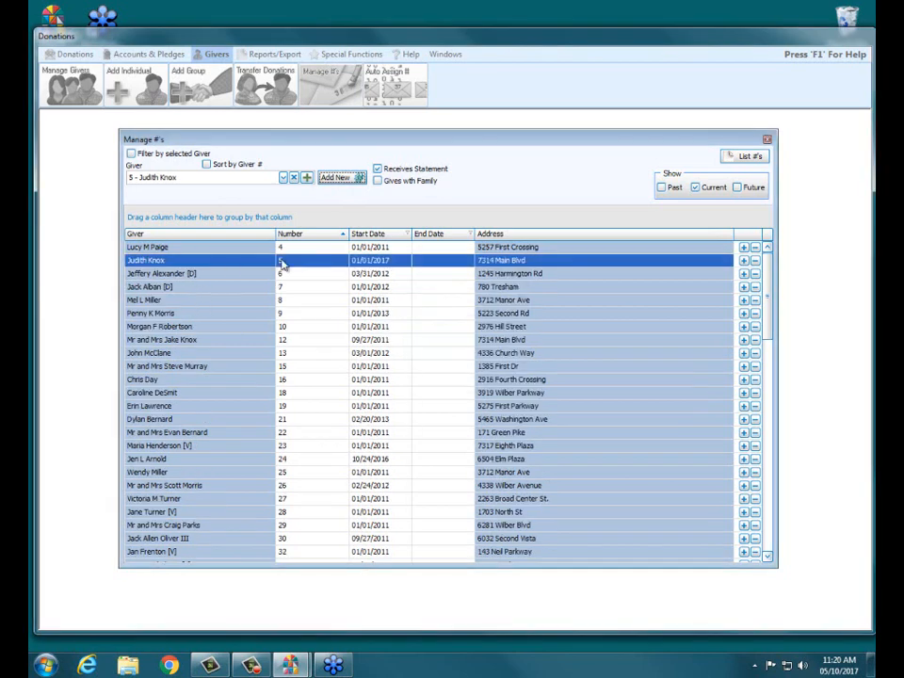